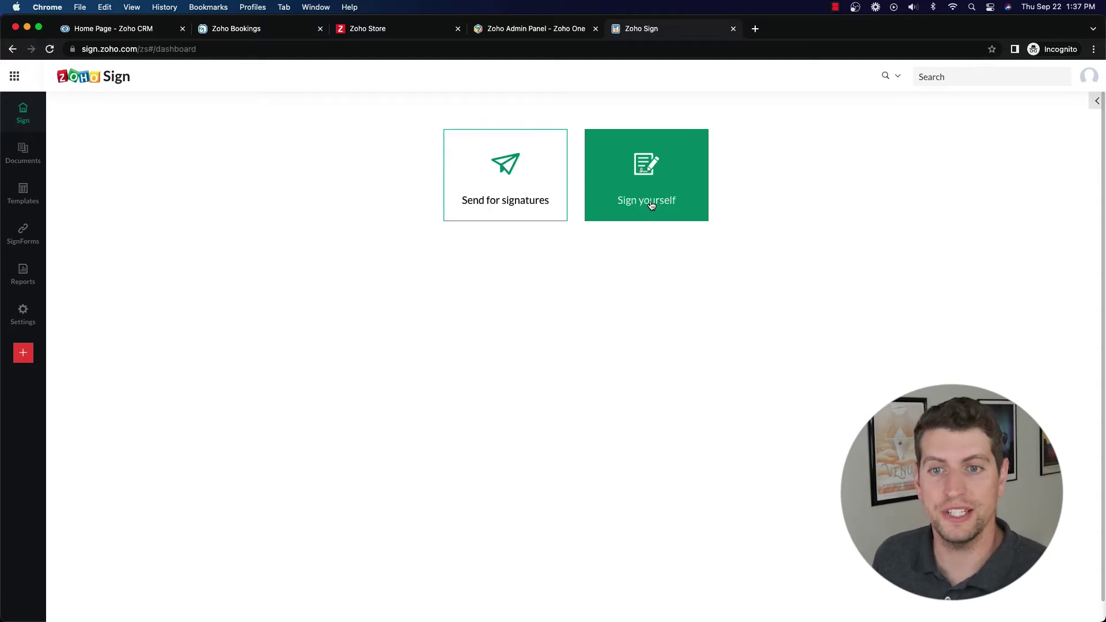
Step: Choose the 'Sign yourself' card on the Zoho Sign dashboard
{"action": "left_click", "coordinate": [699, 188]}
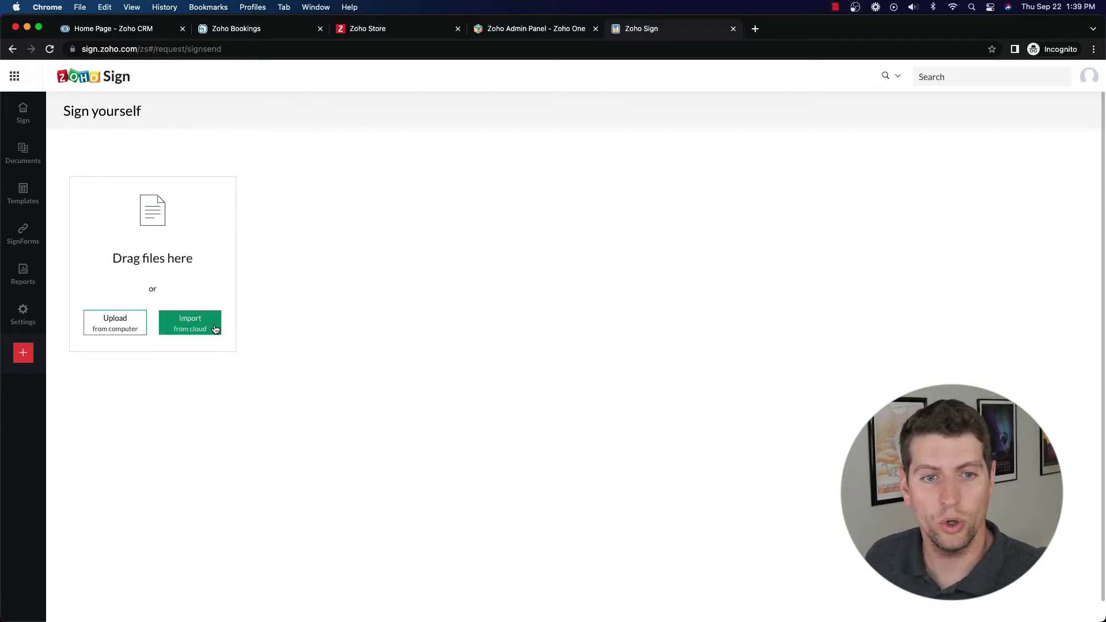
Step: Upload Test Doc 2 from the computer and continue to the field editor
{"action": "left_click", "coordinate": [130, 331]}
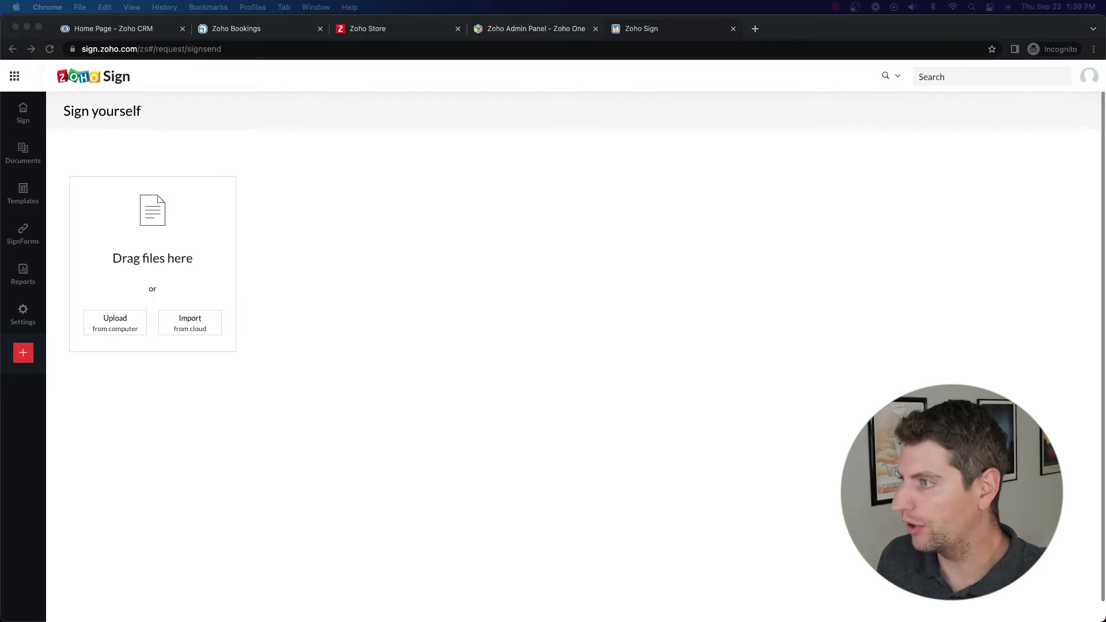
{"action": "left_click_drag", "start_coordinate": [1066, 478], "coordinate": [136, 248]}
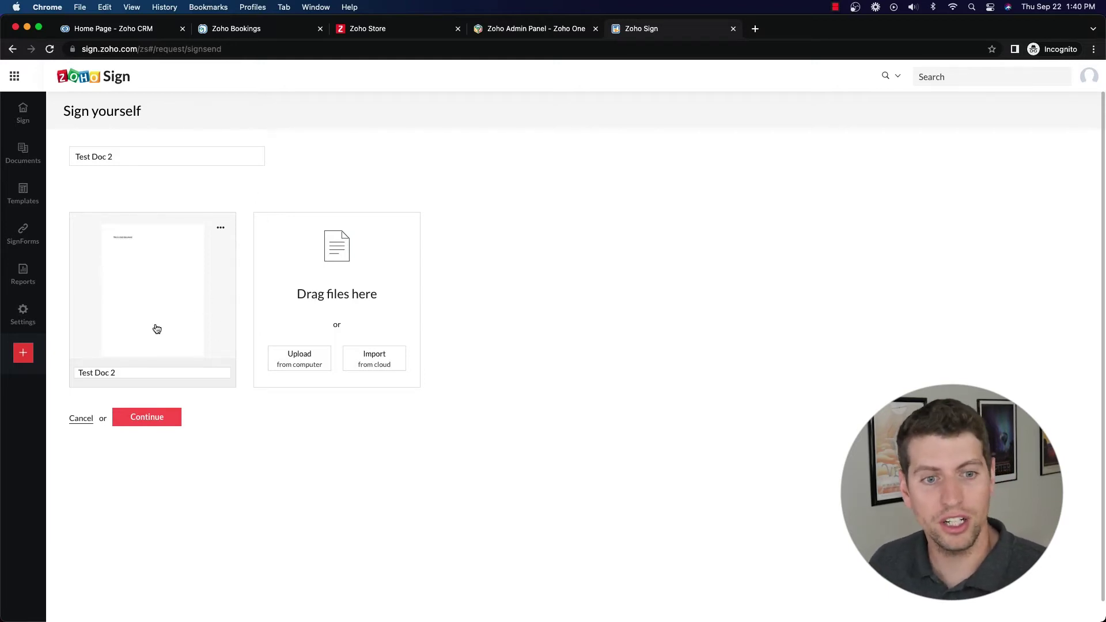
{"action": "left_click", "coordinate": [140, 419]}
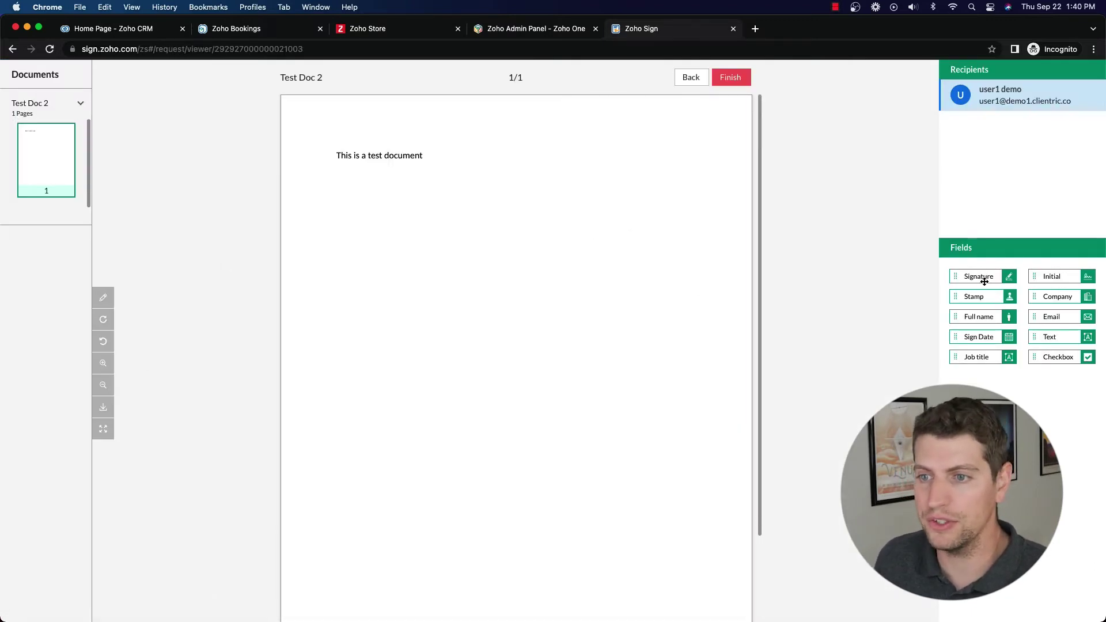
Step: Place Signature, Sign Date and Job title fields under the text, then try Finish
{"action": "mouse_move", "coordinate": [985, 279]}
{"action": "left_mouse_down"}
{"action": "mouse_move", "coordinate": [406, 237]}
{"action": "mouse_move", "coordinate": [348, 251]}
{"action": "mouse_move", "coordinate": [372, 254]}
{"action": "left_mouse_up"}
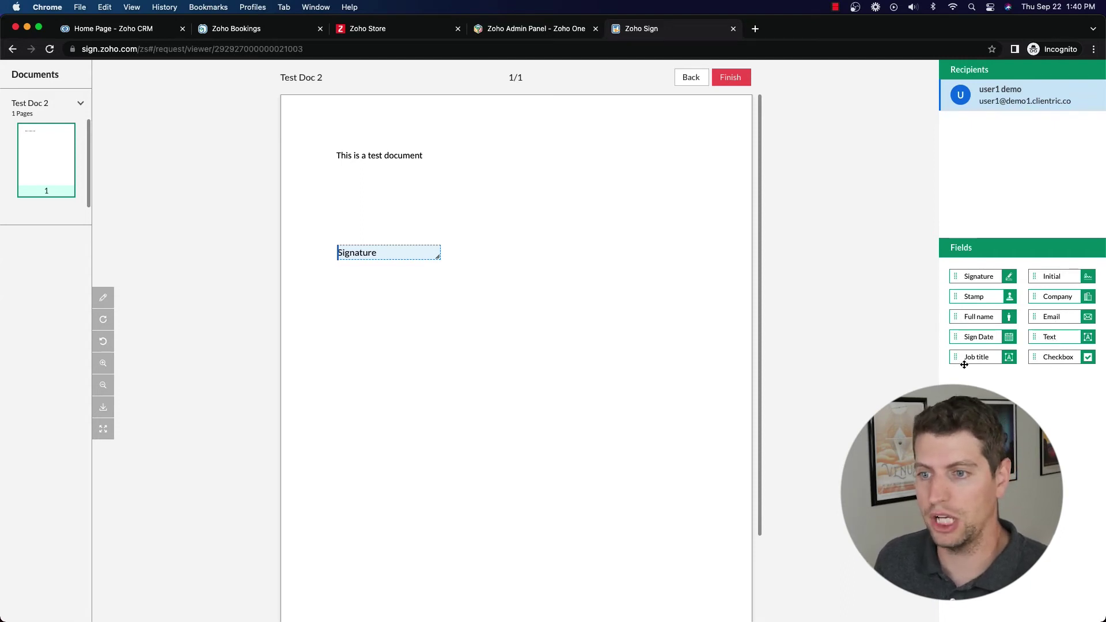
{"action": "mouse_move", "coordinate": [979, 336]}
{"action": "left_mouse_down"}
{"action": "mouse_move", "coordinate": [433, 263]}
{"action": "mouse_move", "coordinate": [375, 275]}
{"action": "left_mouse_up"}
{"action": "mouse_move", "coordinate": [979, 357]}
{"action": "left_mouse_down"}
{"action": "mouse_move", "coordinate": [785, 350]}
{"action": "mouse_move", "coordinate": [375, 296]}
{"action": "left_mouse_up"}
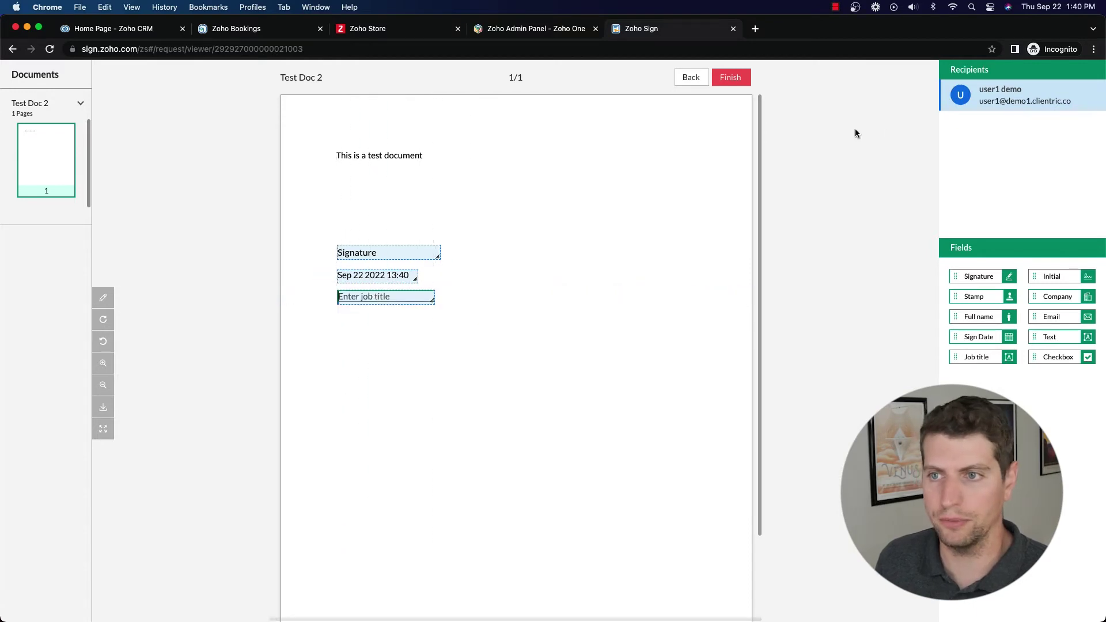
{"action": "left_click", "coordinate": [724, 79]}
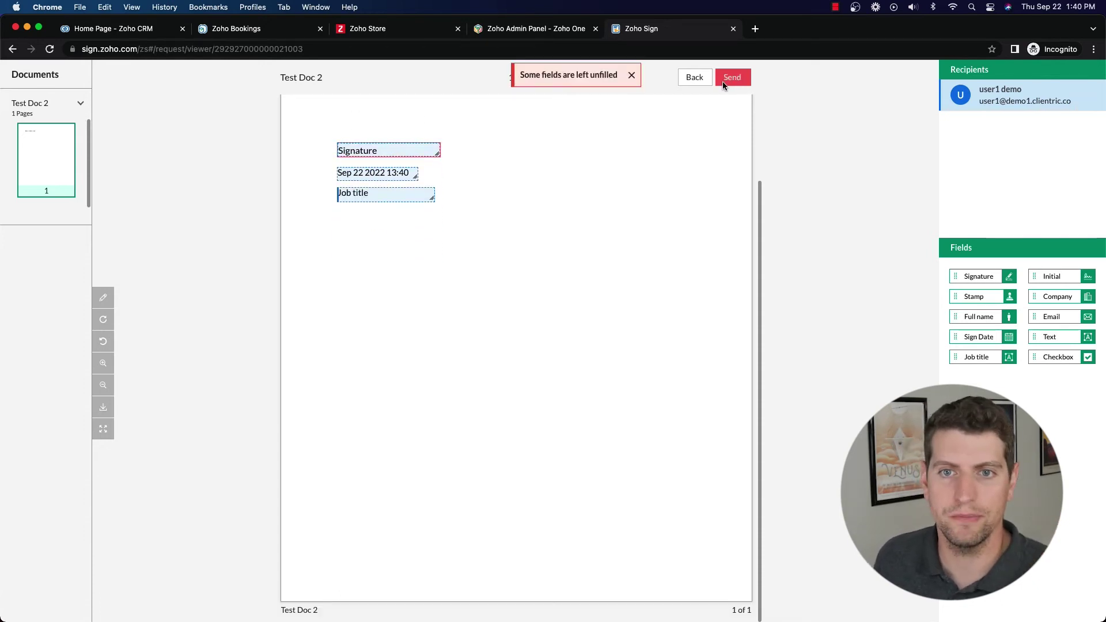
Step: Enter your full name as a typed signature plus your initials, then switch to Draw
{"action": "left_click", "coordinate": [400, 151]}
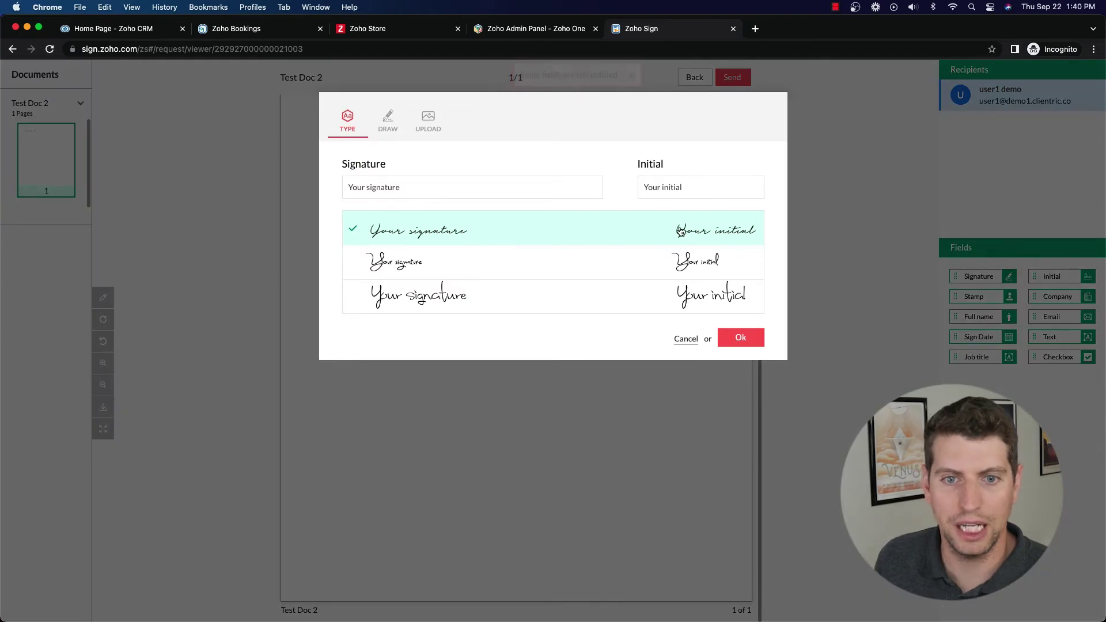
{"action": "left_click", "coordinate": [739, 338]}
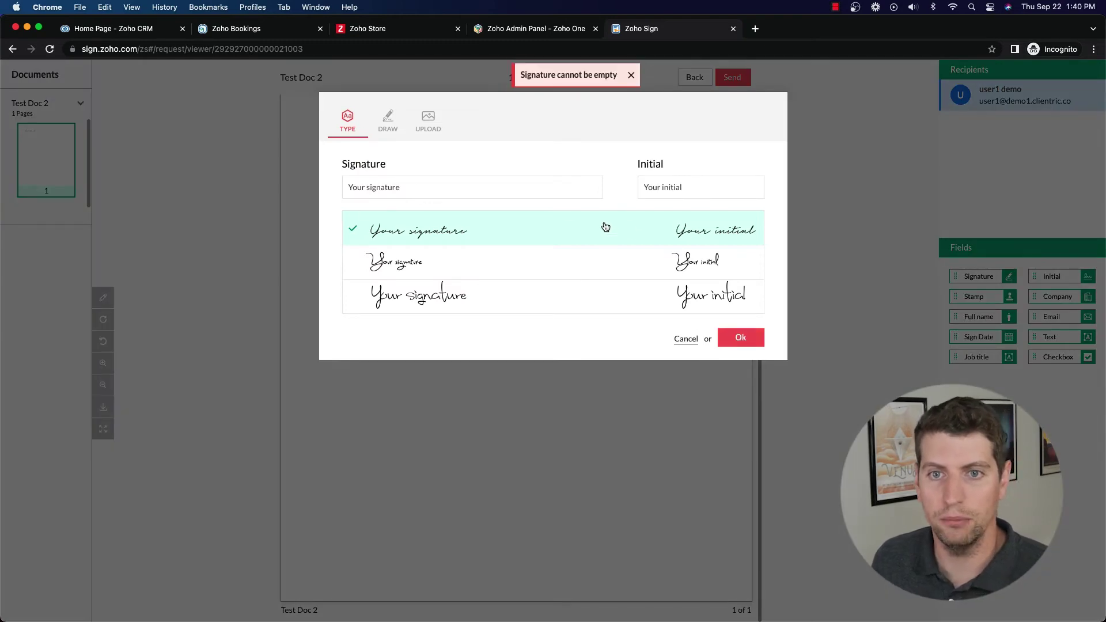
{"action": "left_click", "coordinate": [378, 190]}
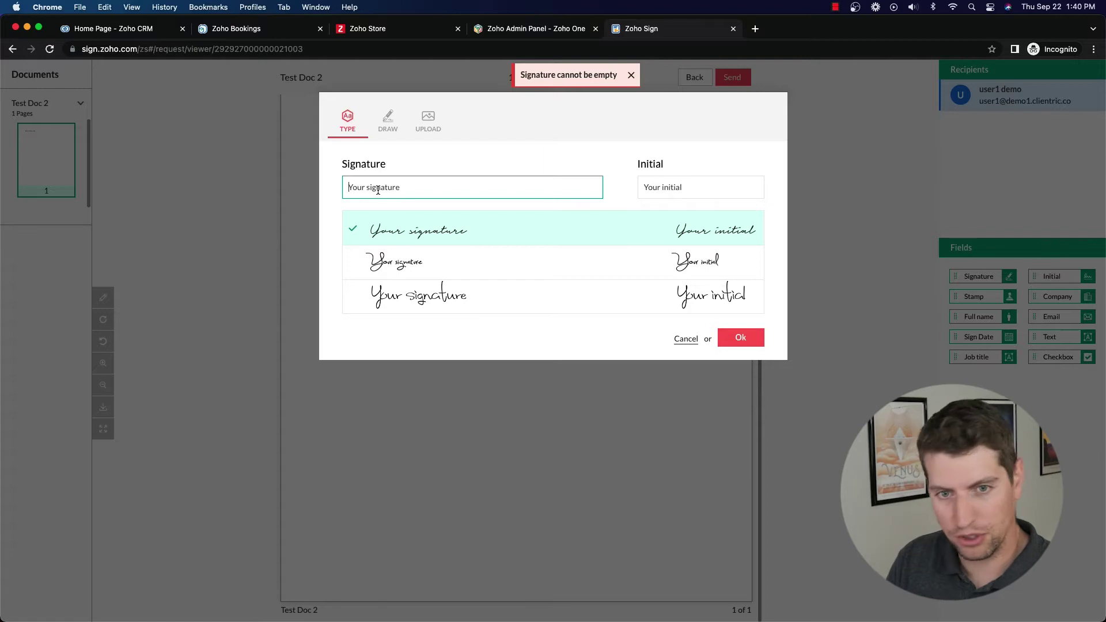
{"action": "key", "text": "Tab"}
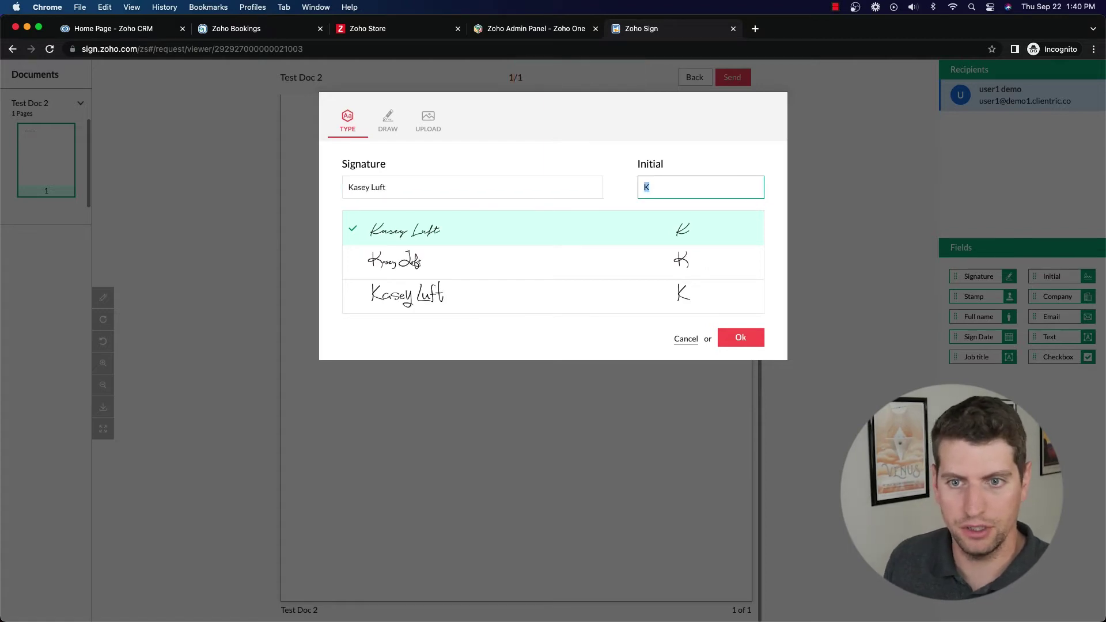
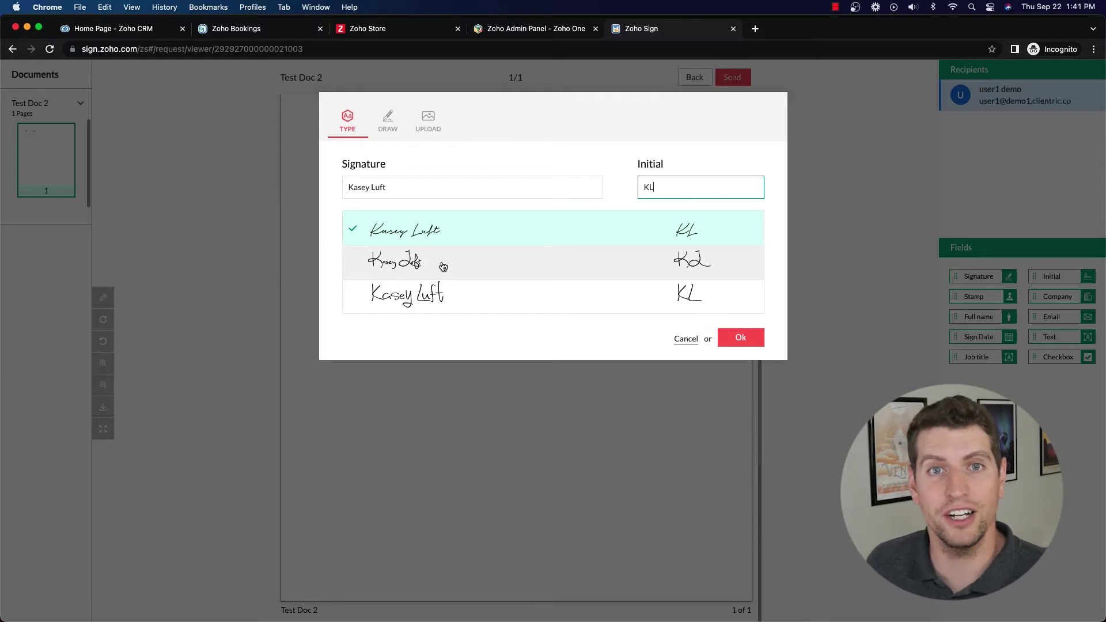
{"action": "left_click", "coordinate": [393, 128]}
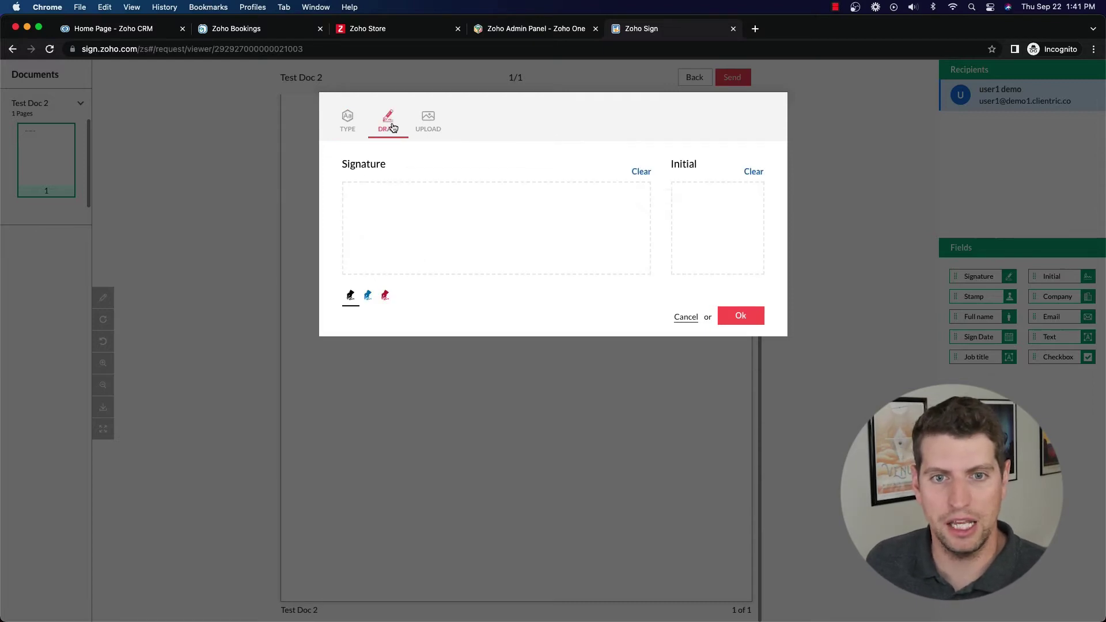
Step: Draw the signature in blue ink, apply it to the field, and dismiss the webinar banner
{"action": "left_click", "coordinate": [438, 123]}
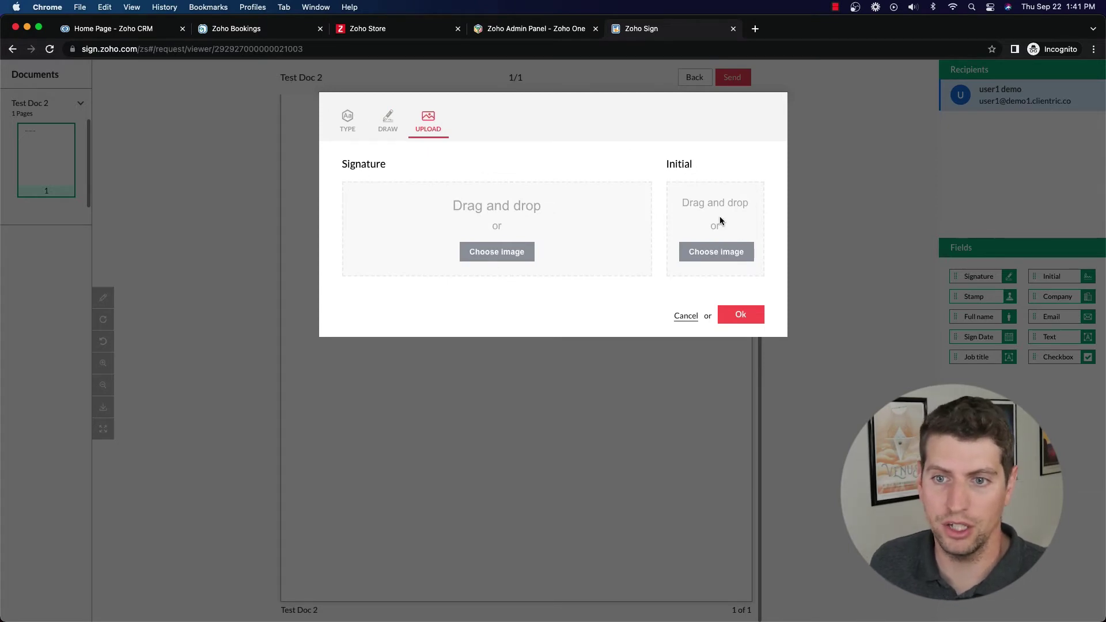
{"action": "left_click", "coordinate": [380, 122]}
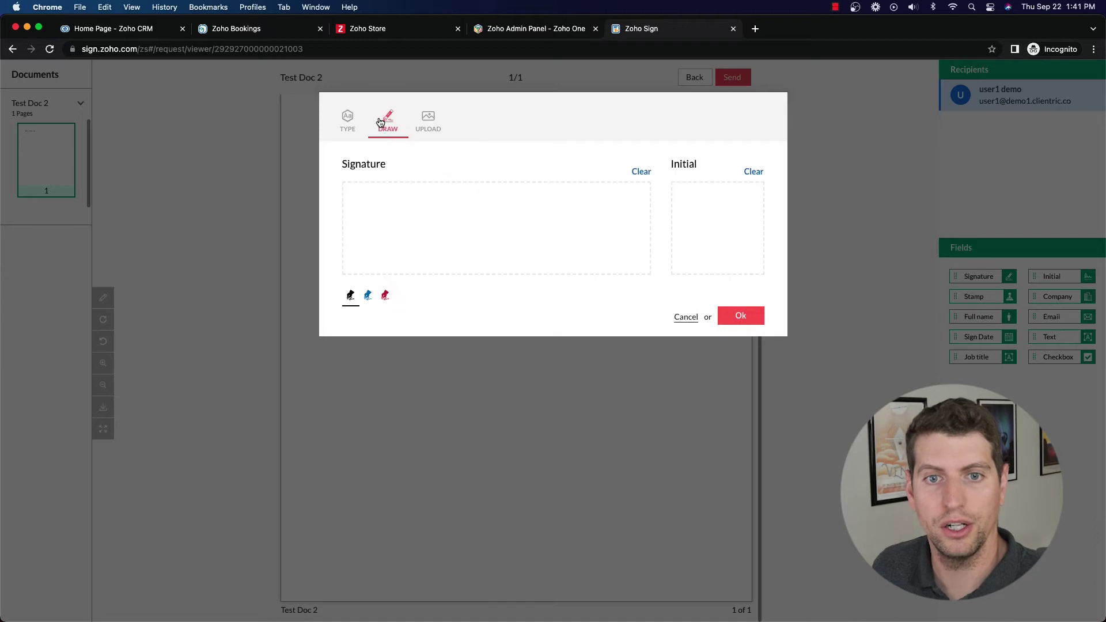
{"action": "left_click", "coordinate": [376, 299]}
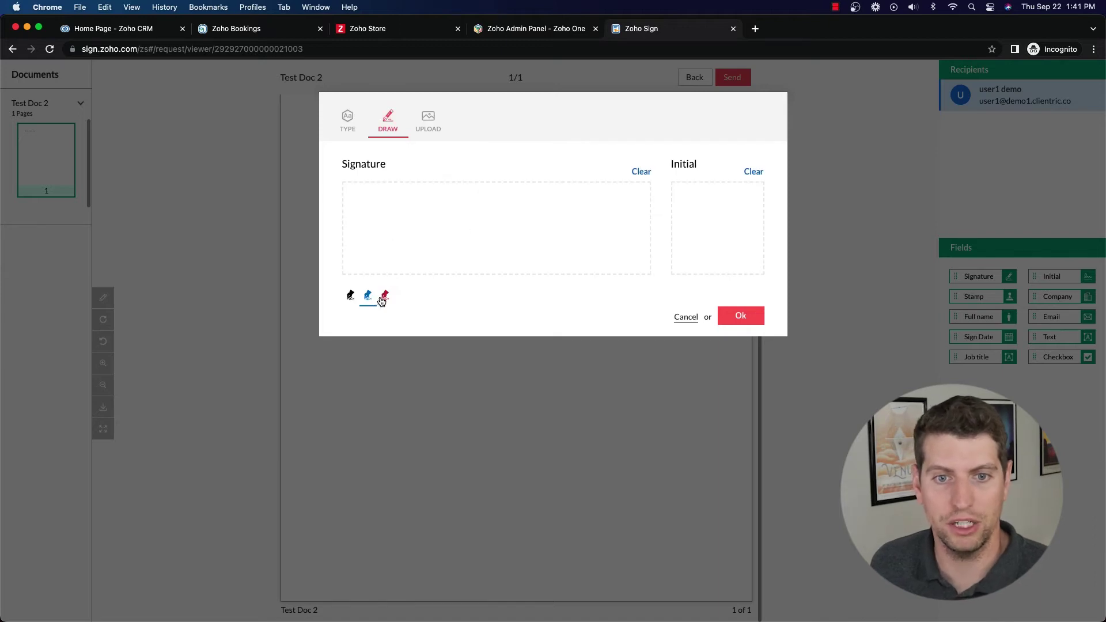
{"action": "mouse_move", "coordinate": [412, 208]}
{"action": "left_mouse_down"}
{"action": "mouse_move", "coordinate": [399, 237]}
{"action": "mouse_move", "coordinate": [447, 199]}
{"action": "mouse_move", "coordinate": [535, 236]}
{"action": "mouse_move", "coordinate": [554, 212]}
{"action": "left_mouse_up"}
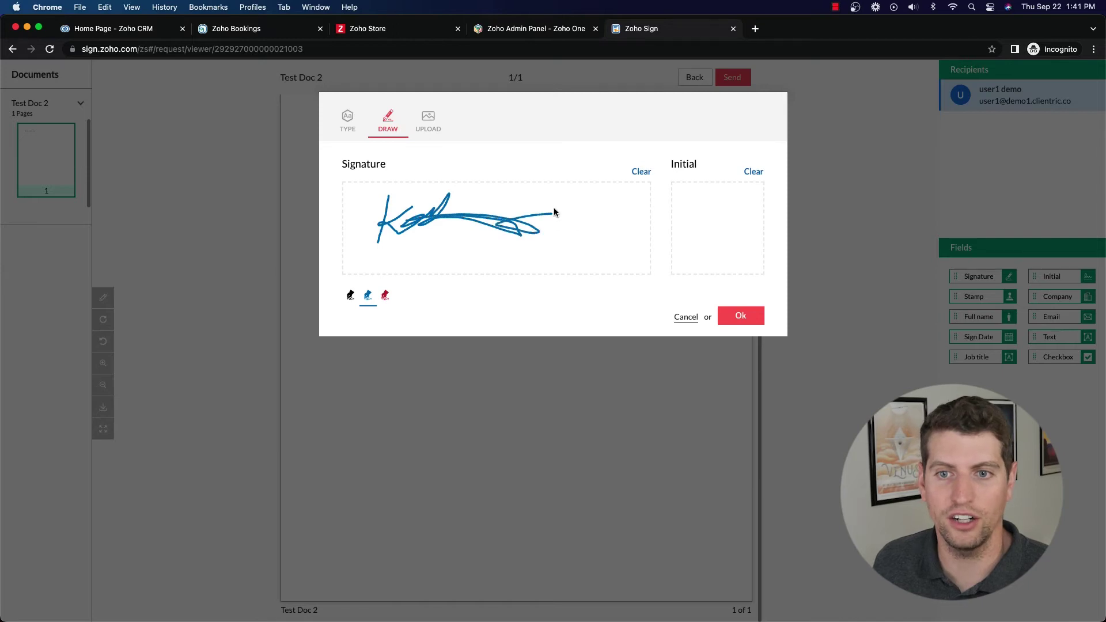
{"action": "left_click", "coordinate": [737, 320]}
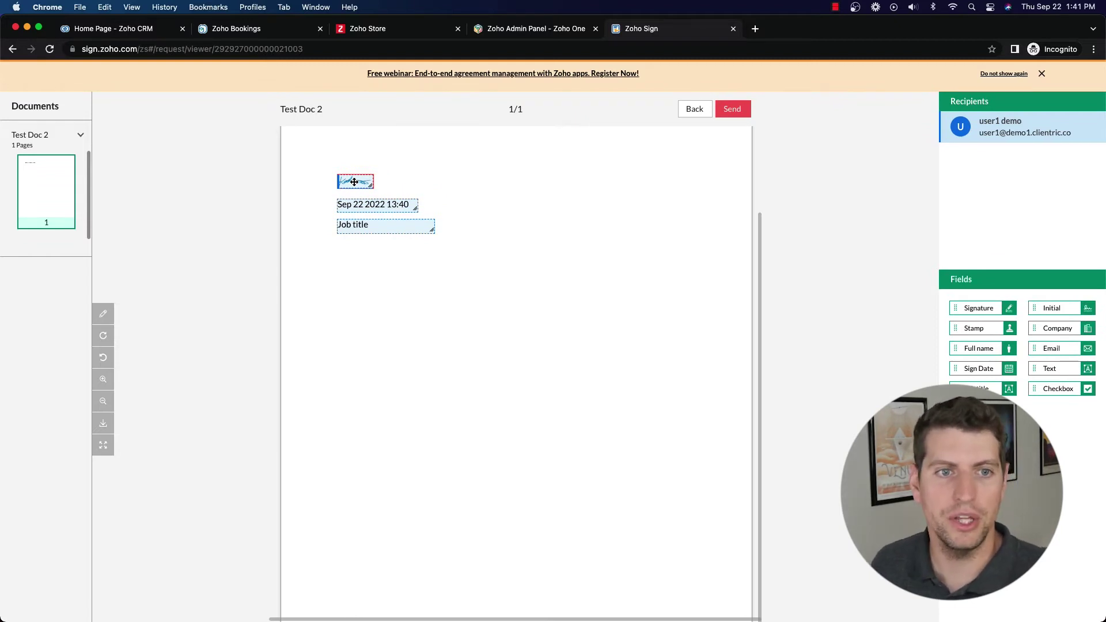
{"action": "left_click", "coordinate": [1043, 74]}
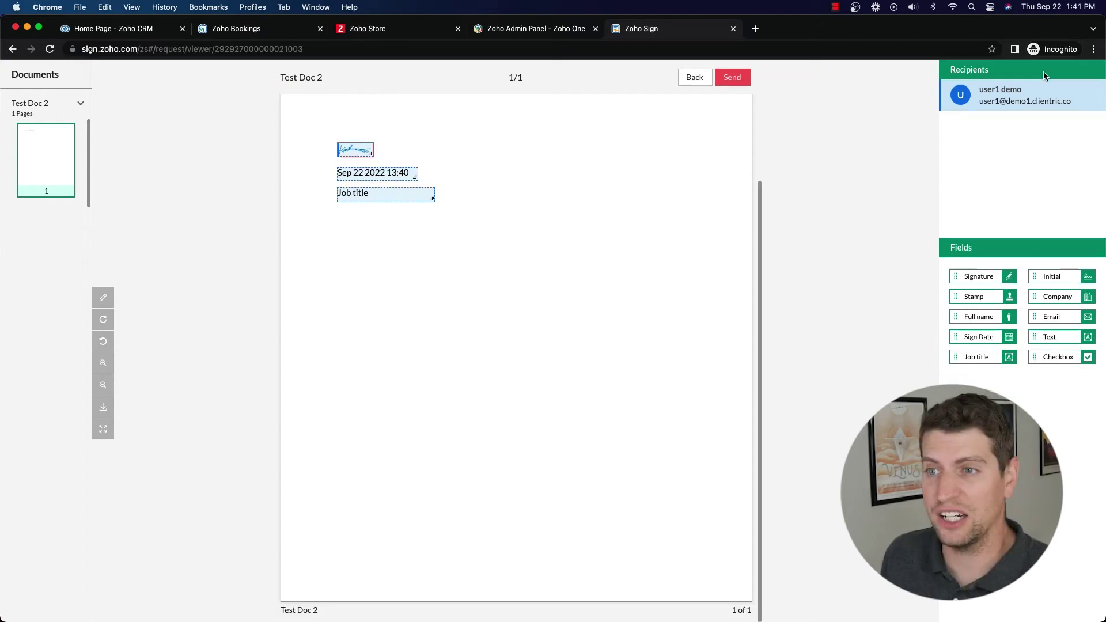
Step: Finish signing and send a copy to an extra e-mail address after fixing its typo
{"action": "left_click", "coordinate": [744, 80]}
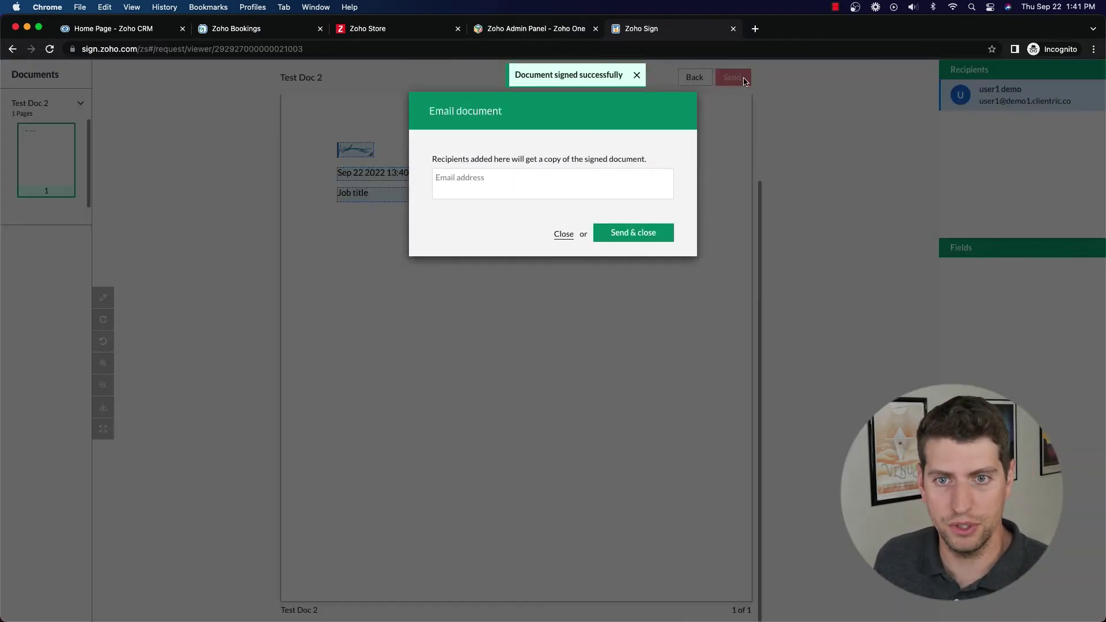
{"action": "left_click", "coordinate": [470, 184]}
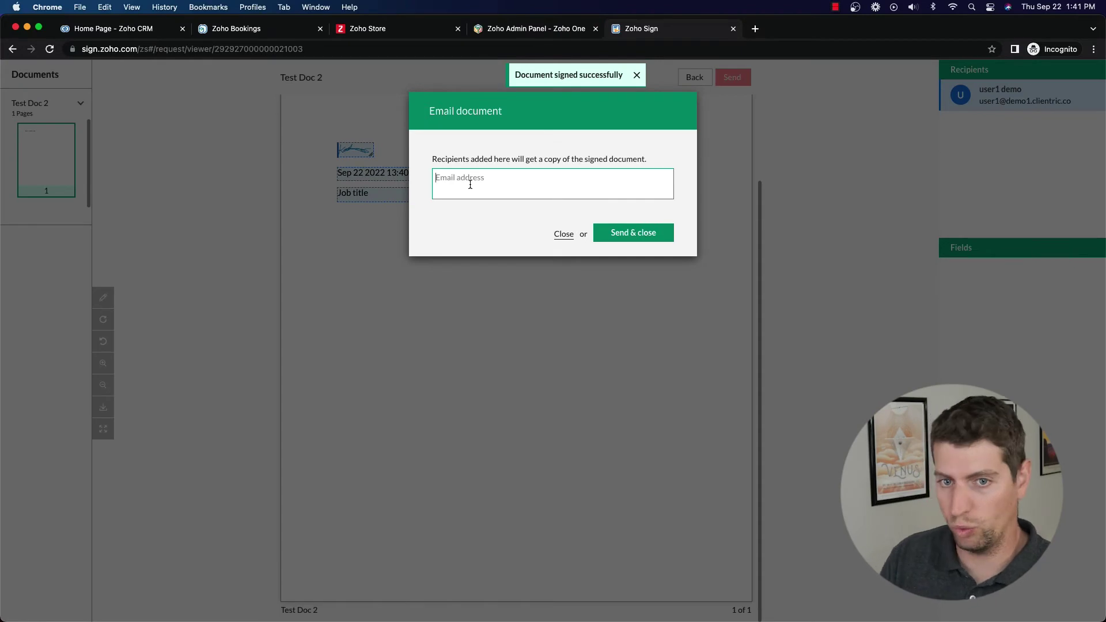
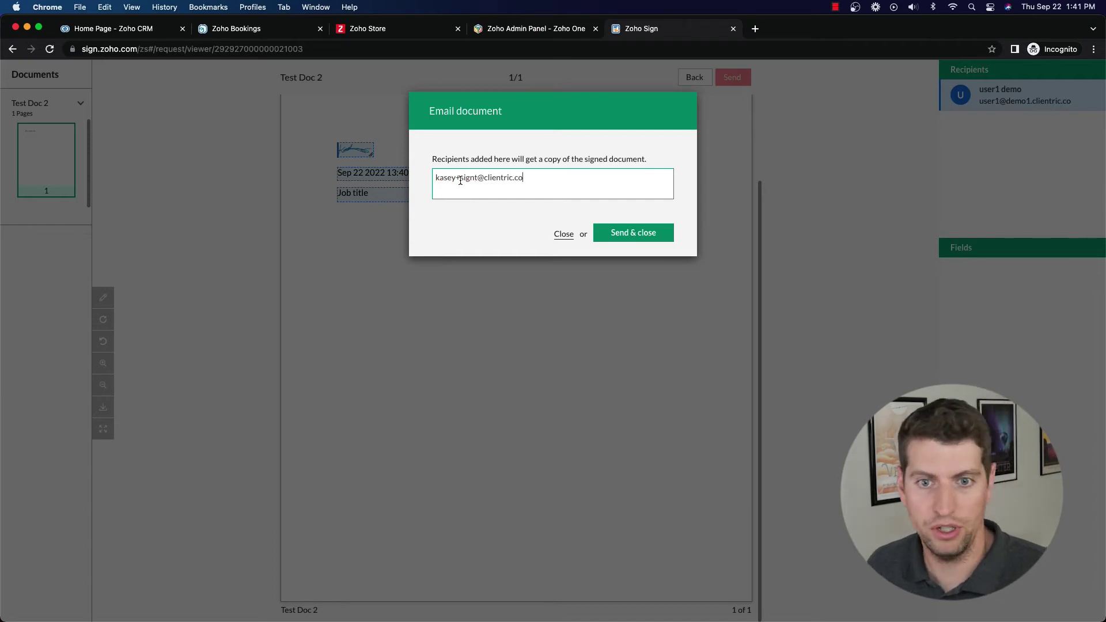
{"action": "left_click_drag", "start_coordinate": [455, 178], "coordinate": [478, 178]}
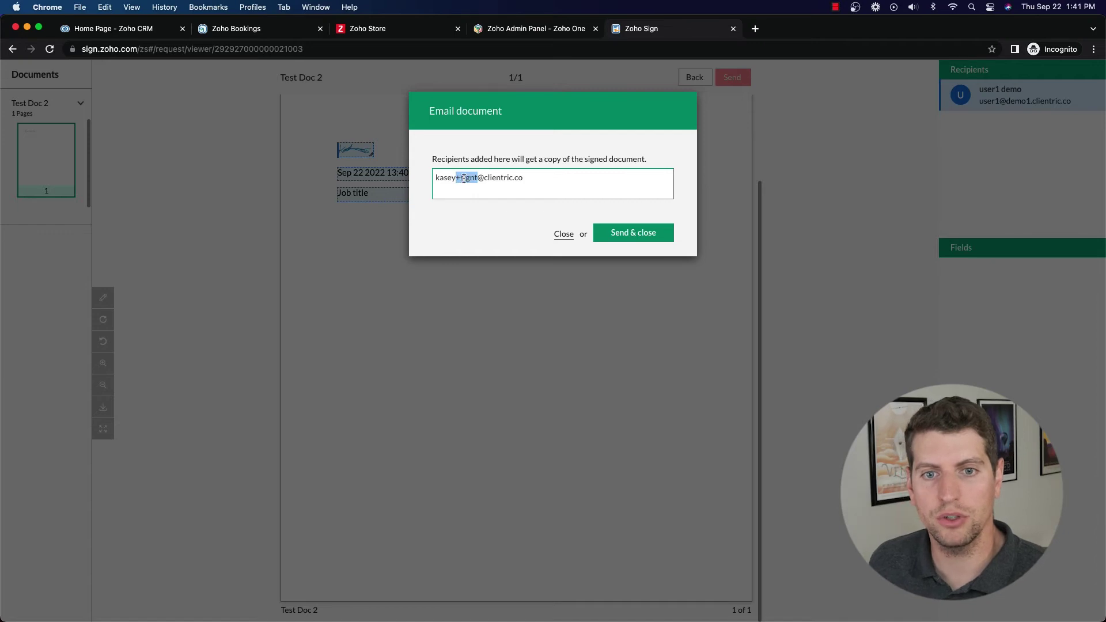
{"action": "left_click_drag", "start_coordinate": [460, 179], "coordinate": [473, 186]}
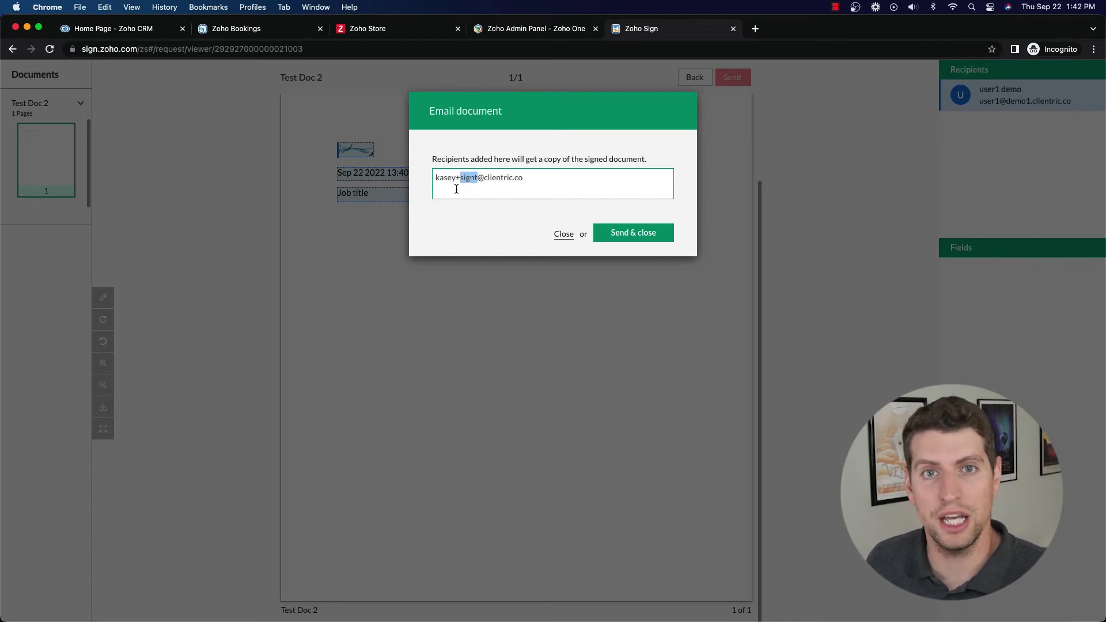
{"action": "left_click", "coordinate": [632, 233]}
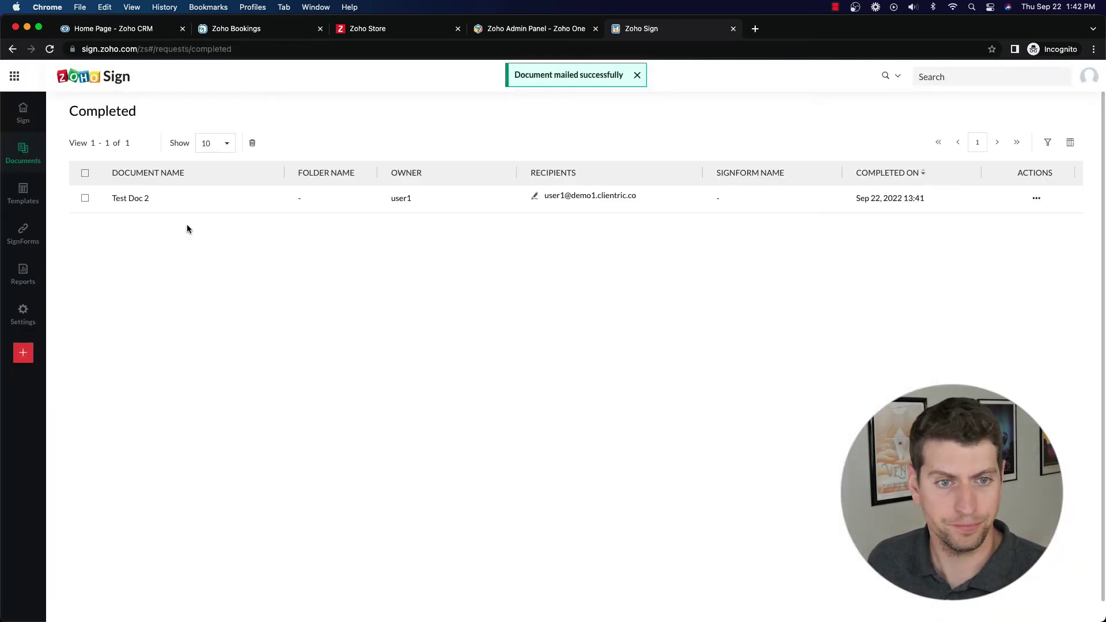
Step: Start a new Send for signatures request with Test Doc 2 uploaded
{"action": "left_click", "coordinate": [109, 79]}
{"action": "left_click", "coordinate": [457, 177]}
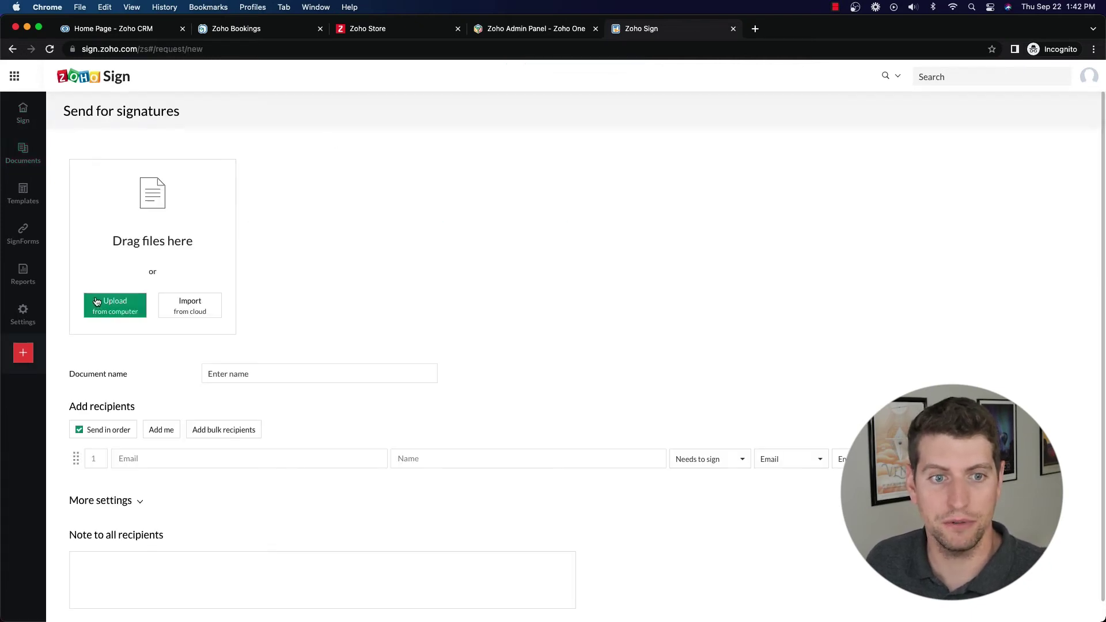
{"action": "left_click_drag", "start_coordinate": [876, 296], "coordinate": [183, 229]}
Step: Add yourself as the first recipient and begin the second recipient's e-mail address
{"action": "left_click", "coordinate": [155, 457]}
{"action": "left_click", "coordinate": [161, 429]}
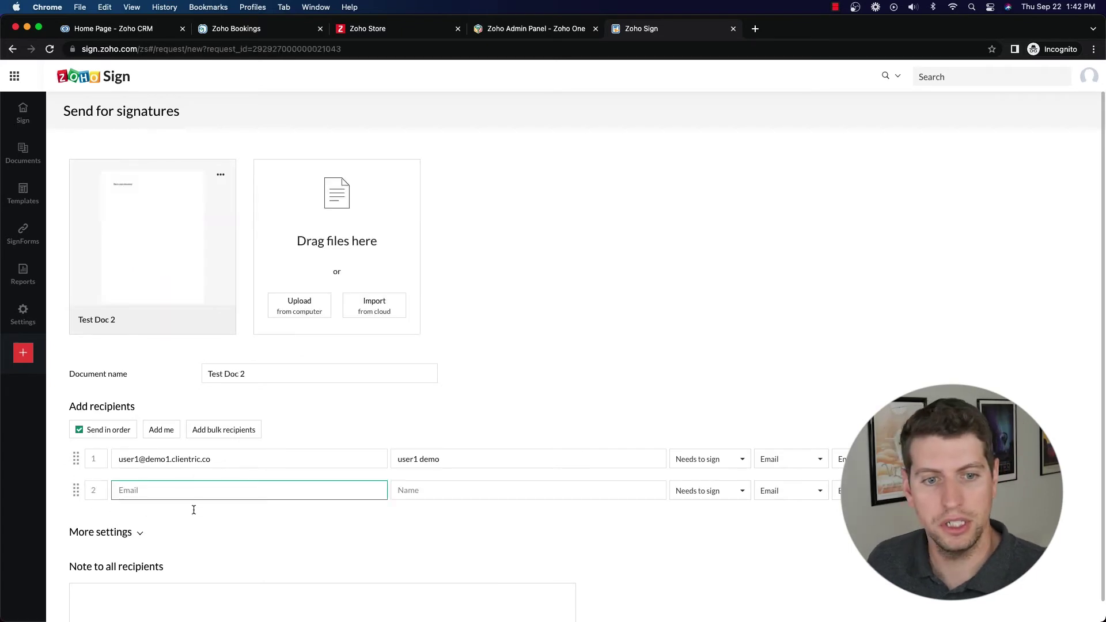
{"action": "left_click", "coordinate": [185, 490]}
{"action": "type", "text": "kasey"}
{"action": "key", "text": "BackSpace"}
{"action": "key", "text": "BackSpace"}
{"action": "key", "text": "BackSpace"}
{"action": "key", "text": "BackSpace"}
{"action": "key", "text": "BackSpace"}
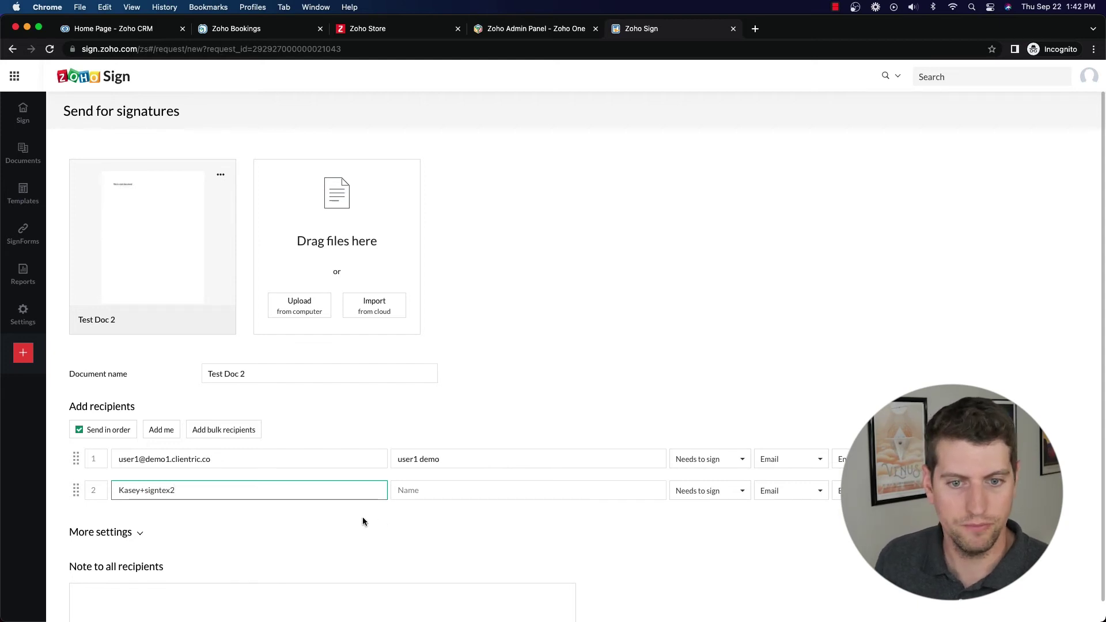
Step: Enter the second recipient's name and keep both recipients as signers
{"action": "left_click", "coordinate": [436, 489]}
{"action": "type", "text": "Kasey L"}
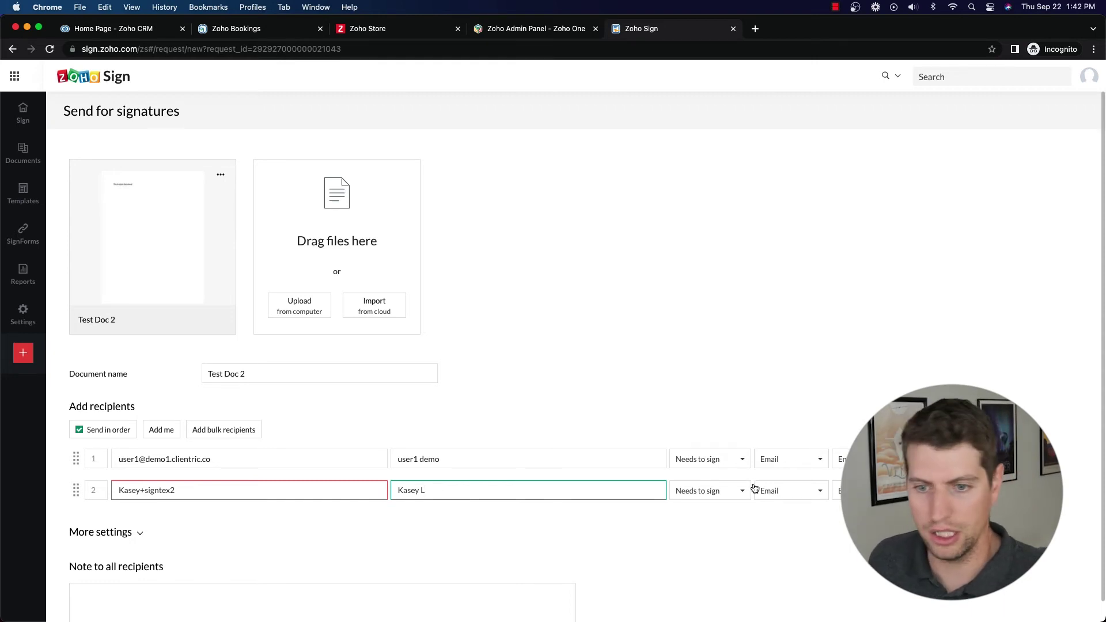
{"action": "left_click", "coordinate": [724, 465]}
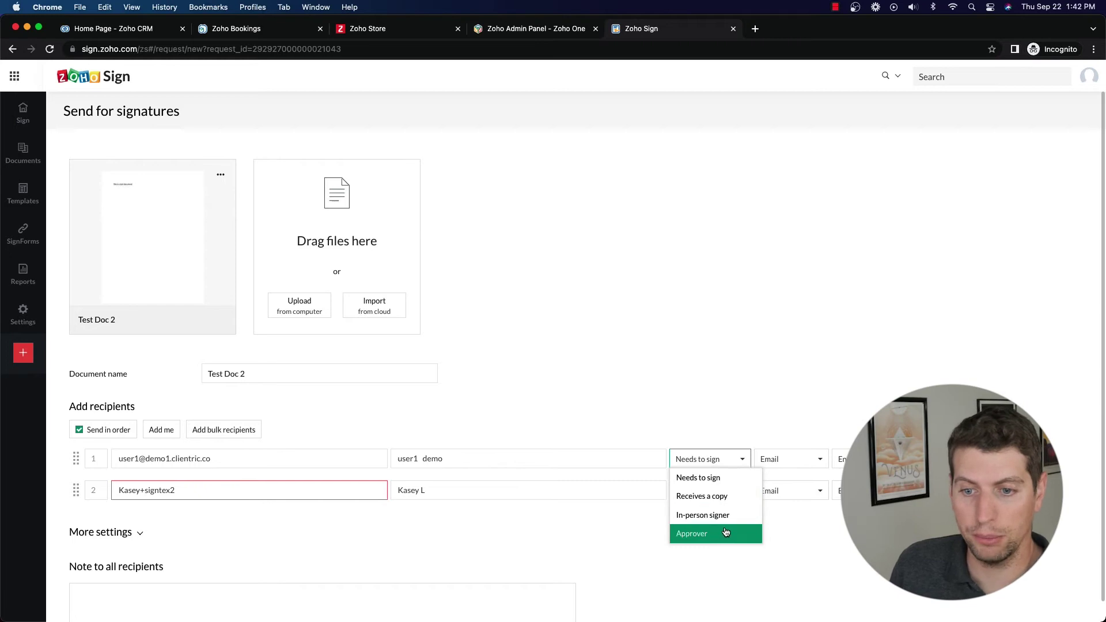
{"action": "left_click", "coordinate": [687, 562]}
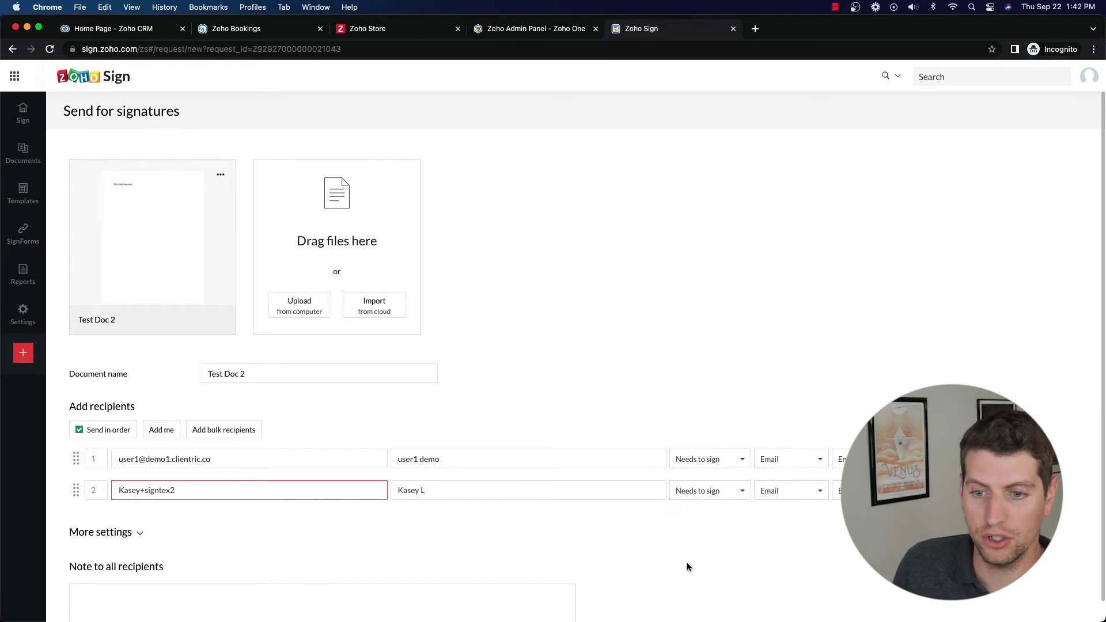
{"action": "left_click", "coordinate": [731, 491]}
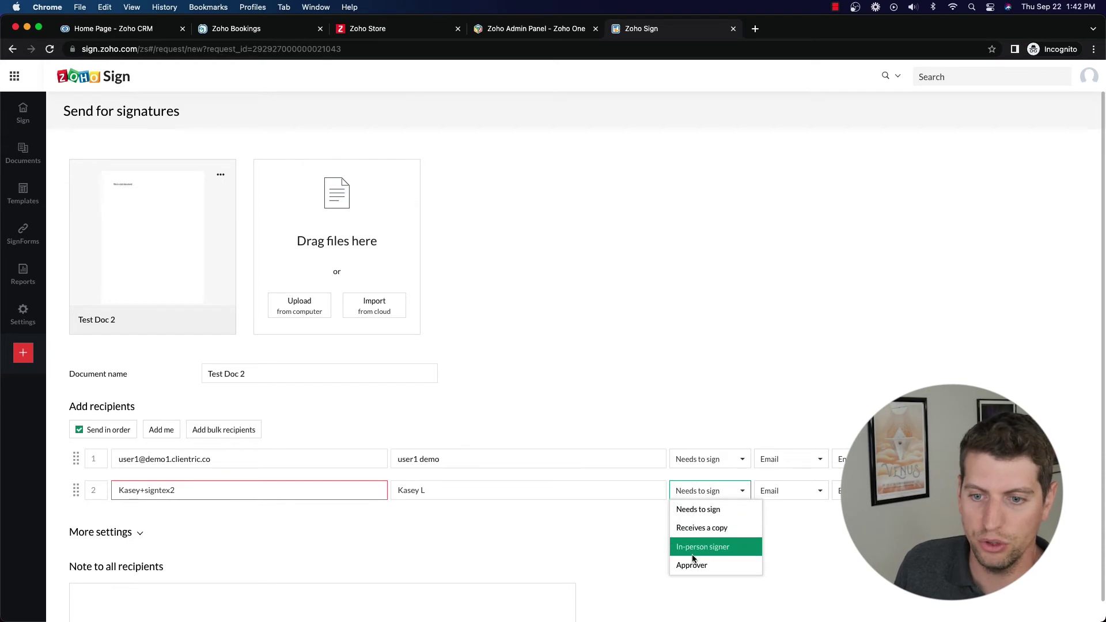
{"action": "left_click", "coordinate": [421, 534]}
Step: Complete the second recipient's e-mail address and keep delivery by e-mail only
{"action": "left_click", "coordinate": [194, 489]}
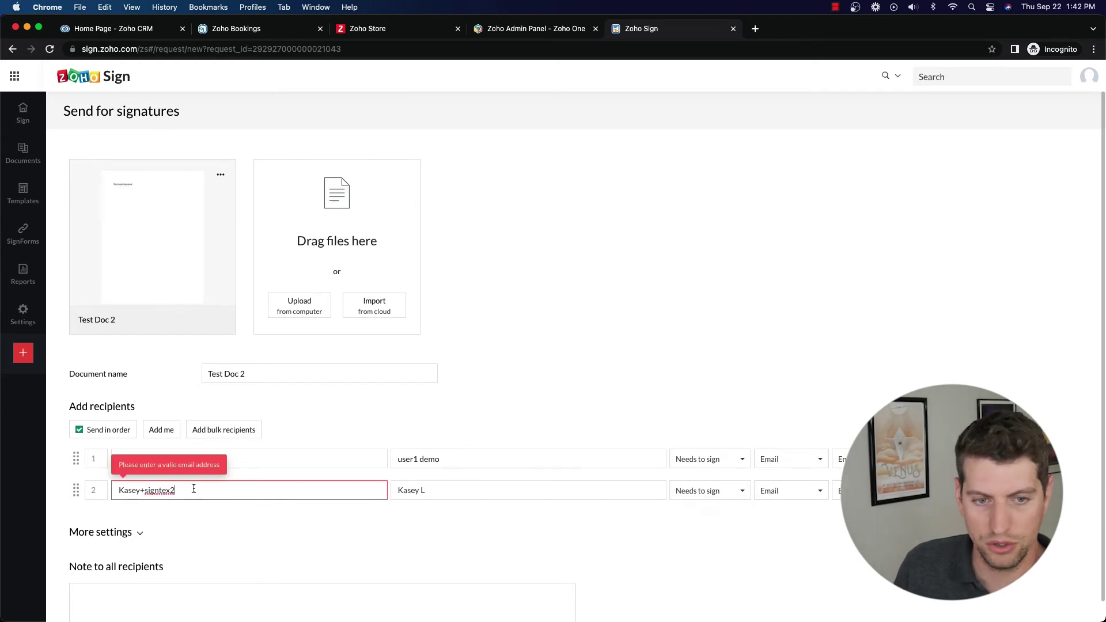
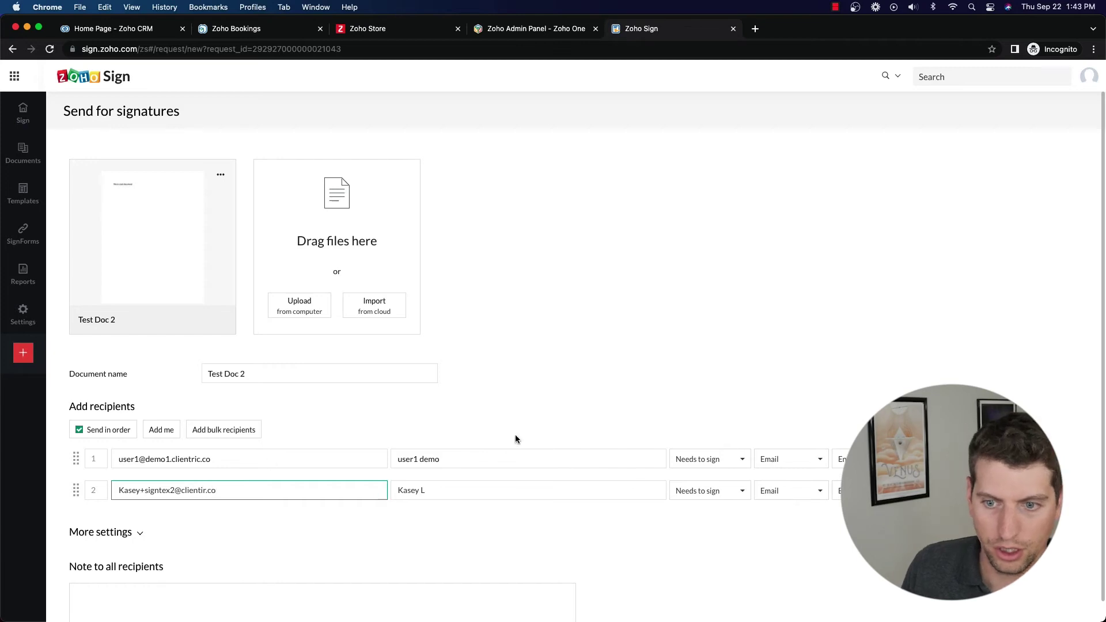
{"action": "left_click", "coordinate": [789, 463]}
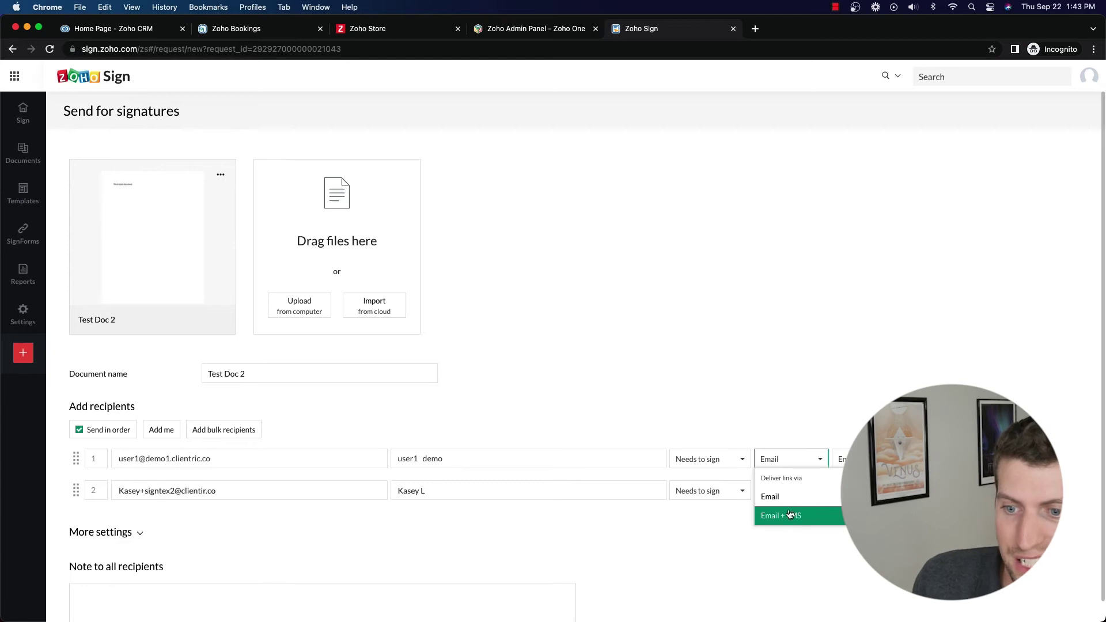
{"action": "left_click", "coordinate": [772, 496]}
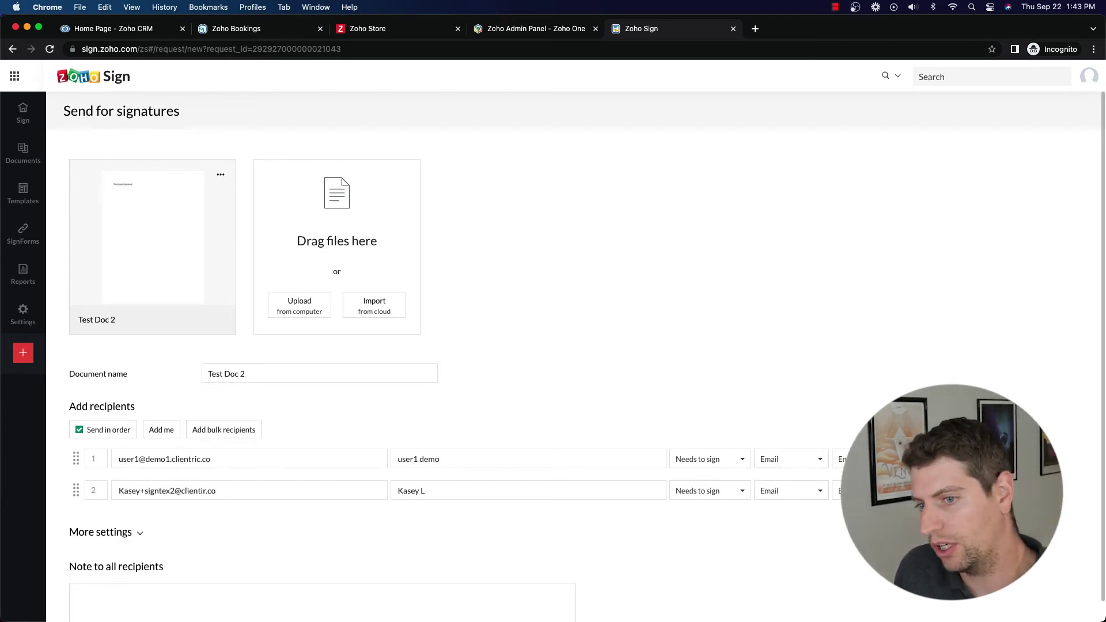
Step: Leave private note and authentication unchanged, add the note 'This is a test', and continue
{"action": "left_click", "coordinate": [945, 490]}
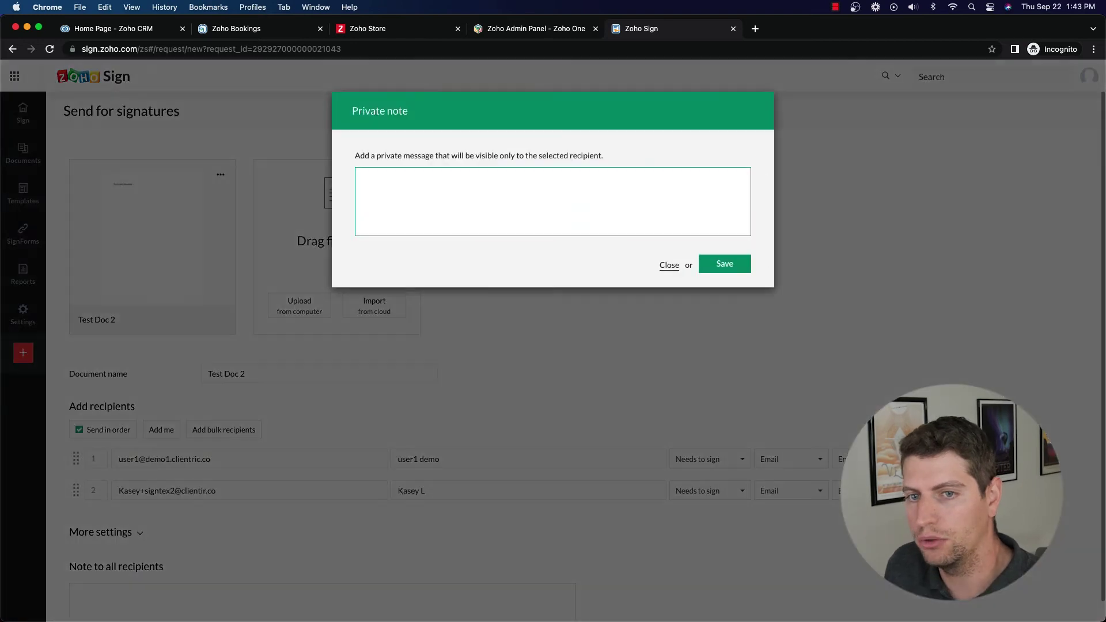
{"action": "left_click", "coordinate": [668, 266]}
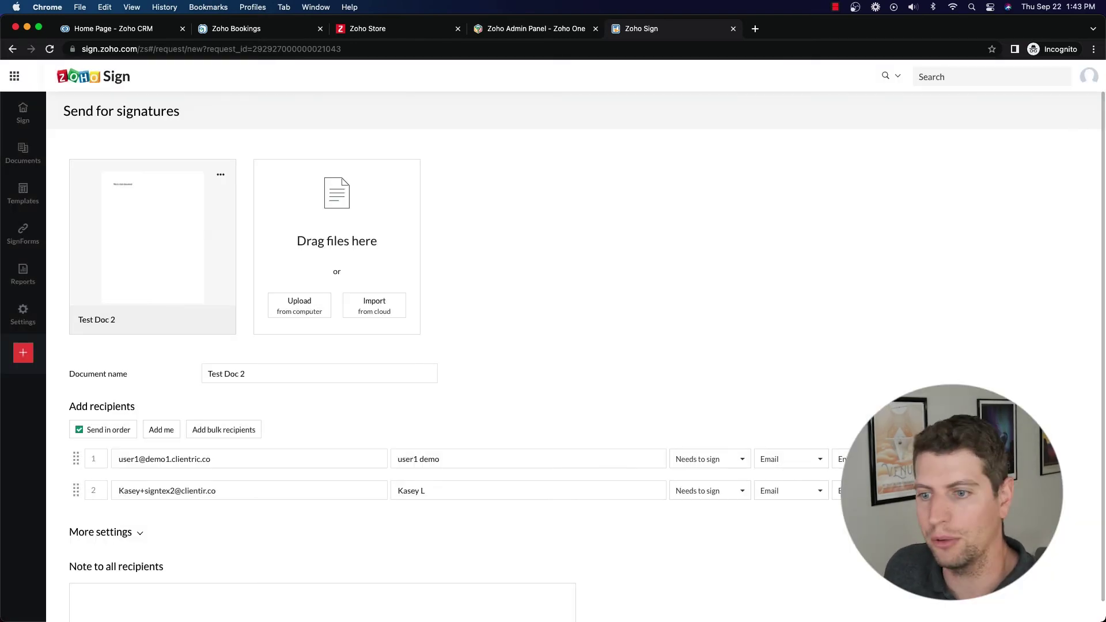
{"action": "left_click", "coordinate": [945, 500]}
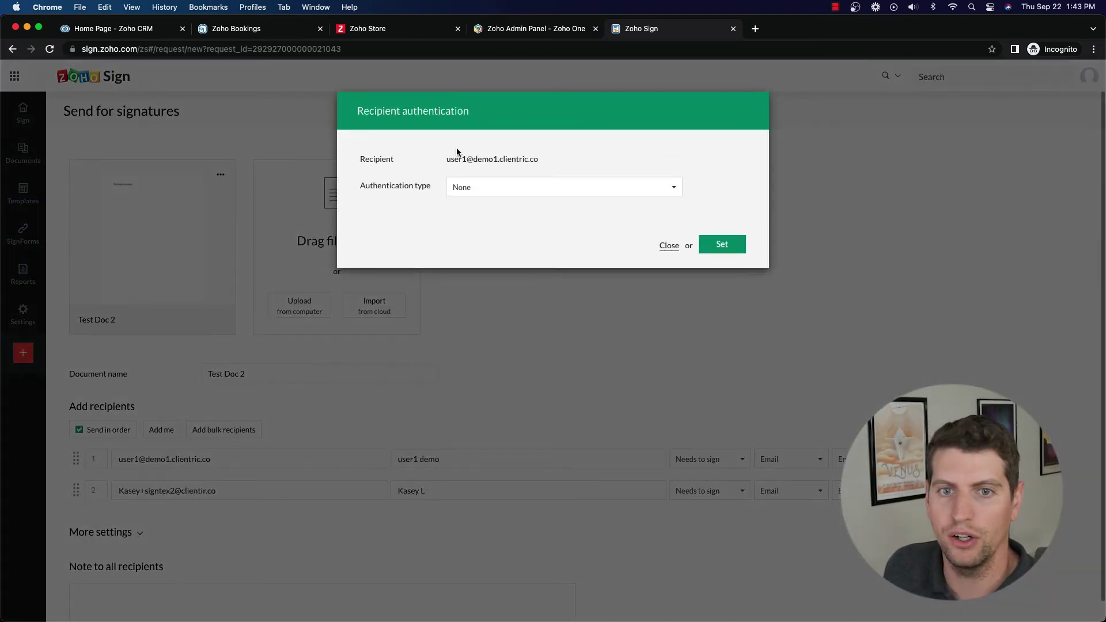
{"action": "left_click", "coordinate": [462, 187]}
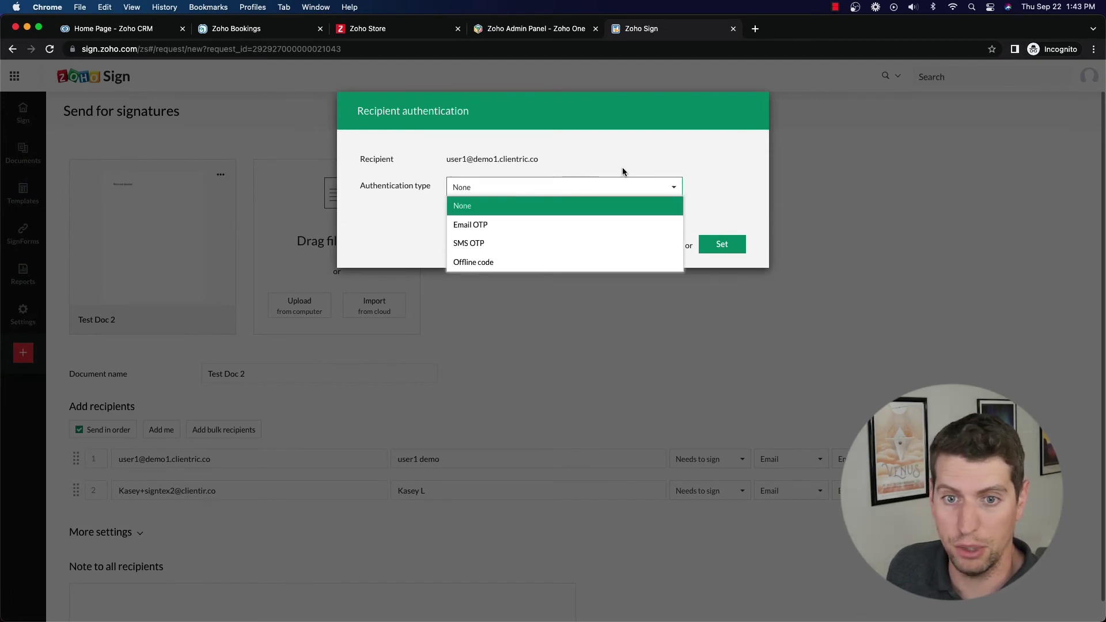
{"action": "left_click", "coordinate": [711, 200]}
{"action": "left_click", "coordinate": [669, 245]}
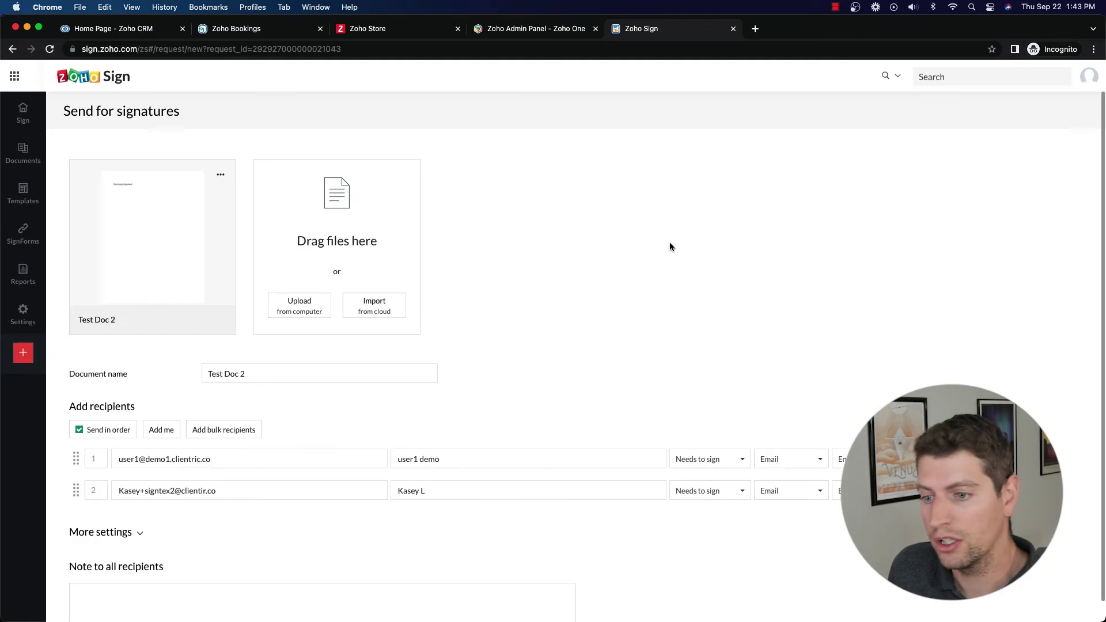
{"action": "scroll", "coordinate": [313, 505], "scroll_direction": "down", "scroll_amount": 3}
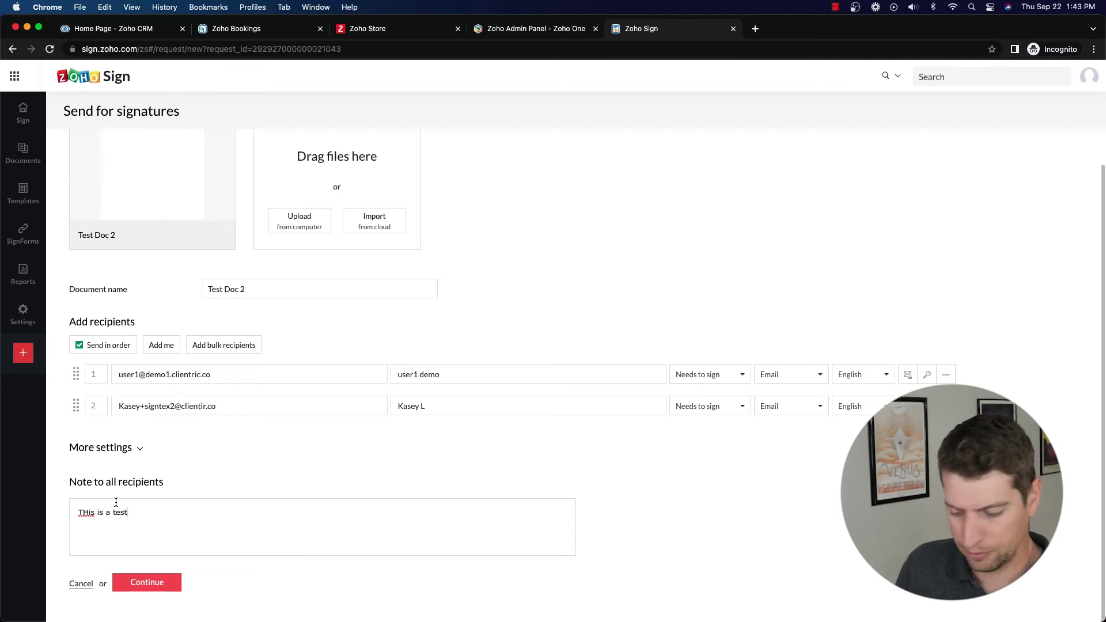
{"action": "left_click", "coordinate": [146, 580]}
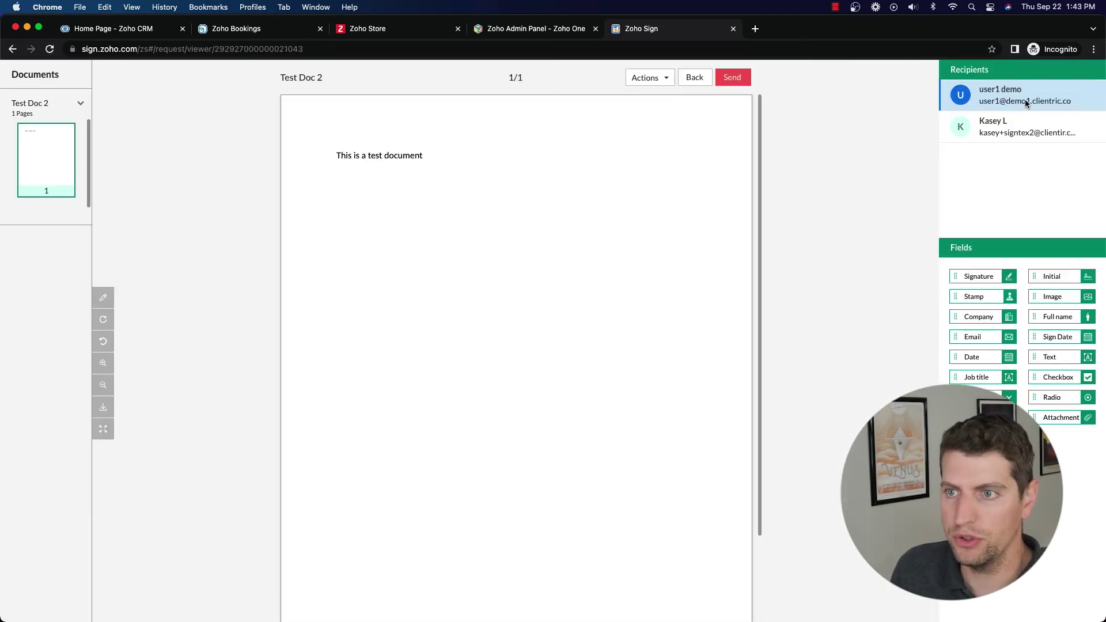
Step: Give recipient 1 Signature, Job title and Sign Date fields, cancelling the Zoho Checkout notice
{"action": "mouse_move", "coordinate": [1001, 282]}
{"action": "left_mouse_down"}
{"action": "mouse_move", "coordinate": [626, 281]}
{"action": "mouse_move", "coordinate": [380, 214]}
{"action": "left_mouse_up"}
{"action": "mouse_move", "coordinate": [988, 377]}
{"action": "left_mouse_down"}
{"action": "mouse_move", "coordinate": [506, 341]}
{"action": "mouse_move", "coordinate": [372, 237]}
{"action": "left_mouse_up"}
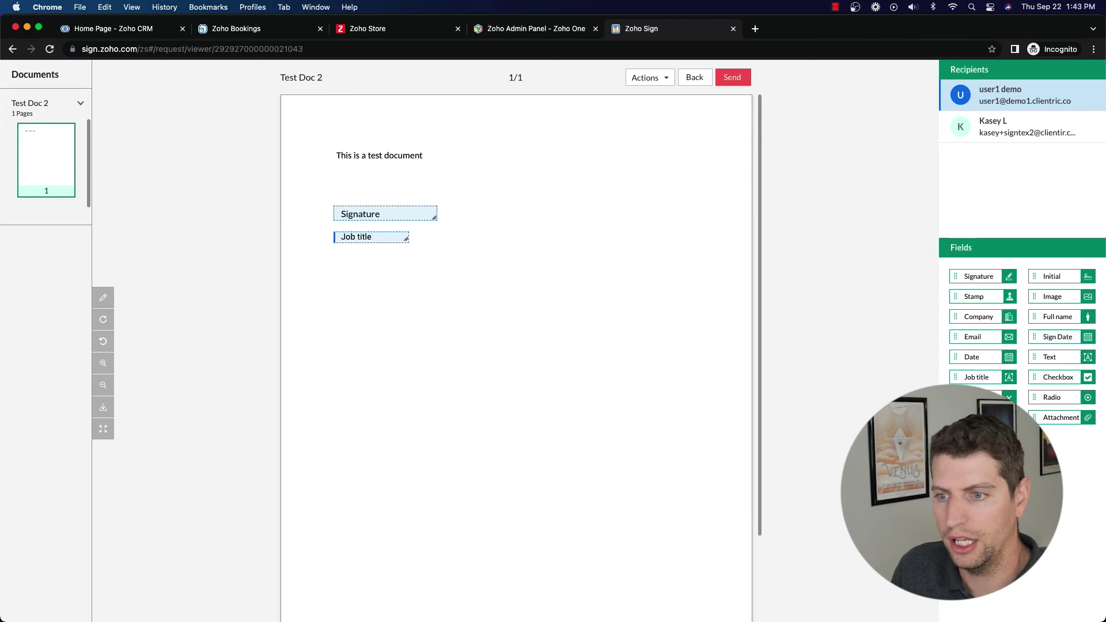
{"action": "left_click_drag", "start_coordinate": [979, 417], "coordinate": [415, 268]}
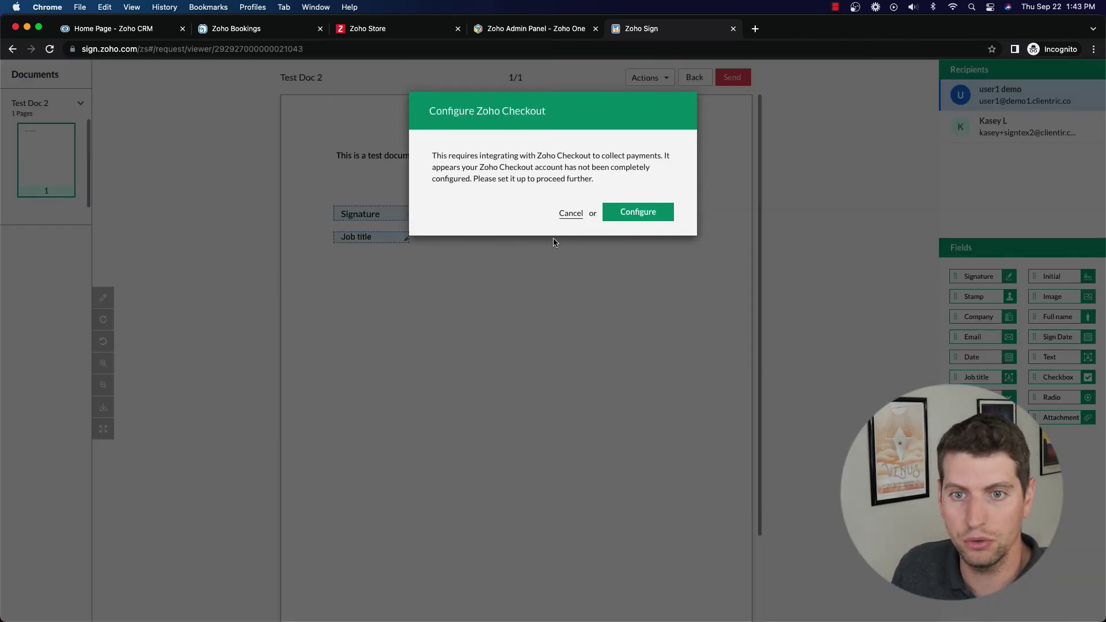
{"action": "left_click_drag", "start_coordinate": [441, 155], "coordinate": [657, 166]}
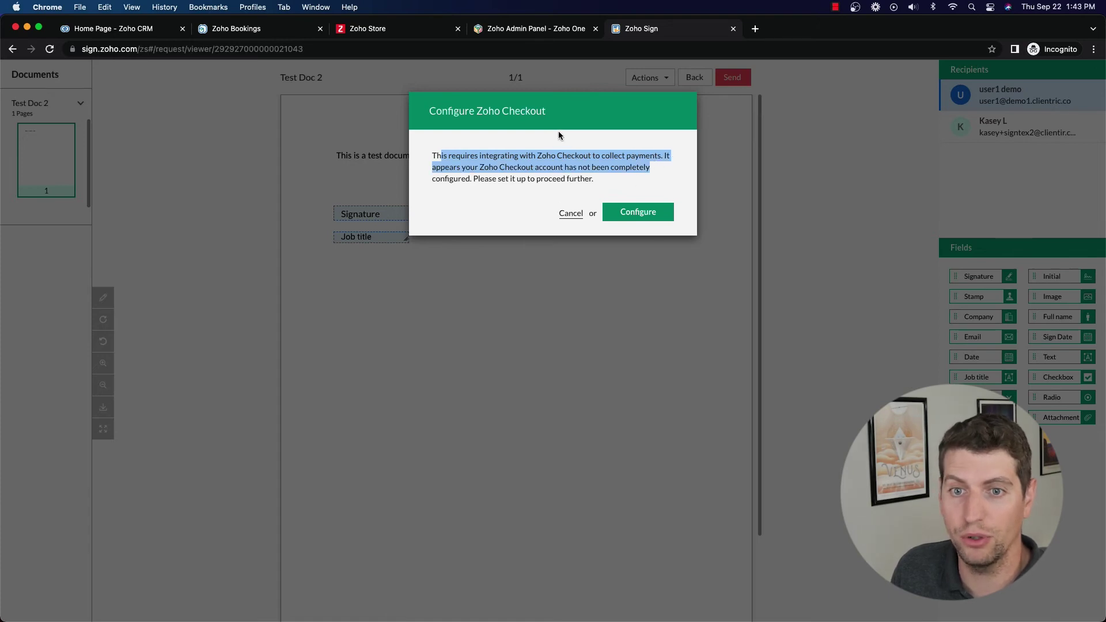
{"action": "left_click", "coordinate": [549, 159]}
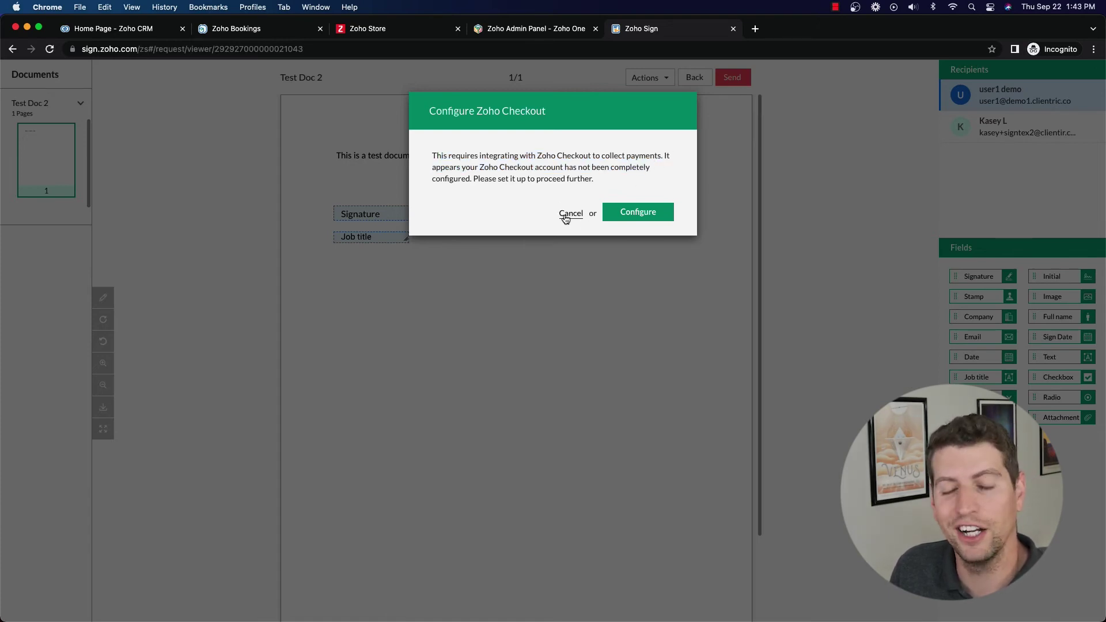
{"action": "left_click", "coordinate": [570, 213]}
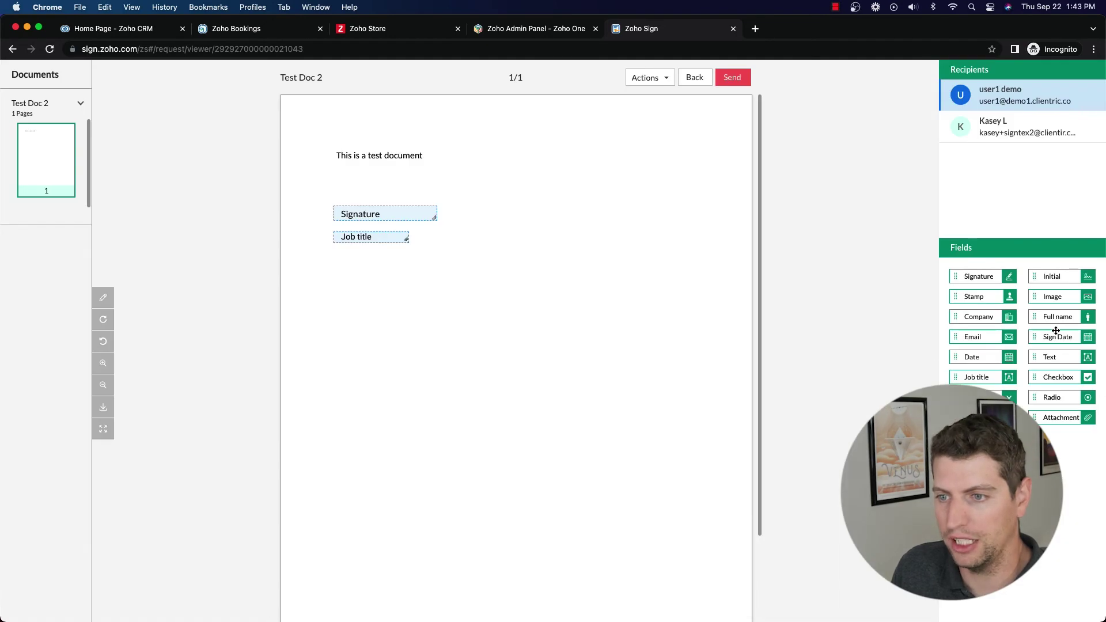
{"action": "left_click_drag", "start_coordinate": [1055, 330], "coordinate": [356, 258]}
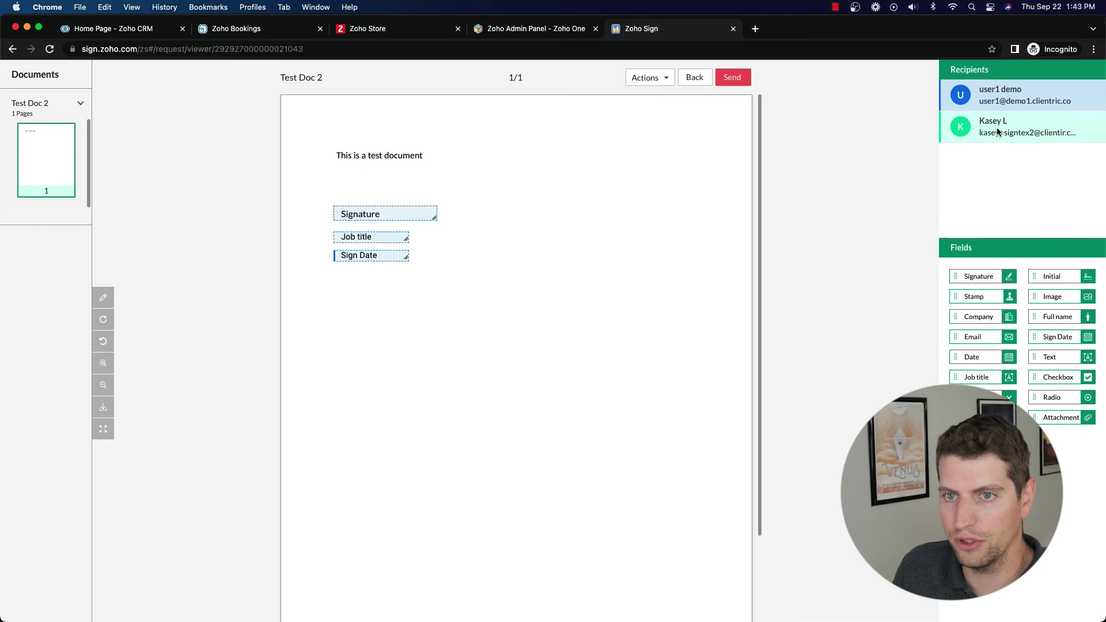
Step: Add Signature, Job title and Sign Date fields for the second recipient below
{"action": "left_click", "coordinate": [1017, 136]}
{"action": "mouse_move", "coordinate": [958, 277]}
{"action": "left_mouse_down"}
{"action": "mouse_move", "coordinate": [344, 313]}
{"action": "mouse_move", "coordinate": [364, 303]}
{"action": "left_mouse_up"}
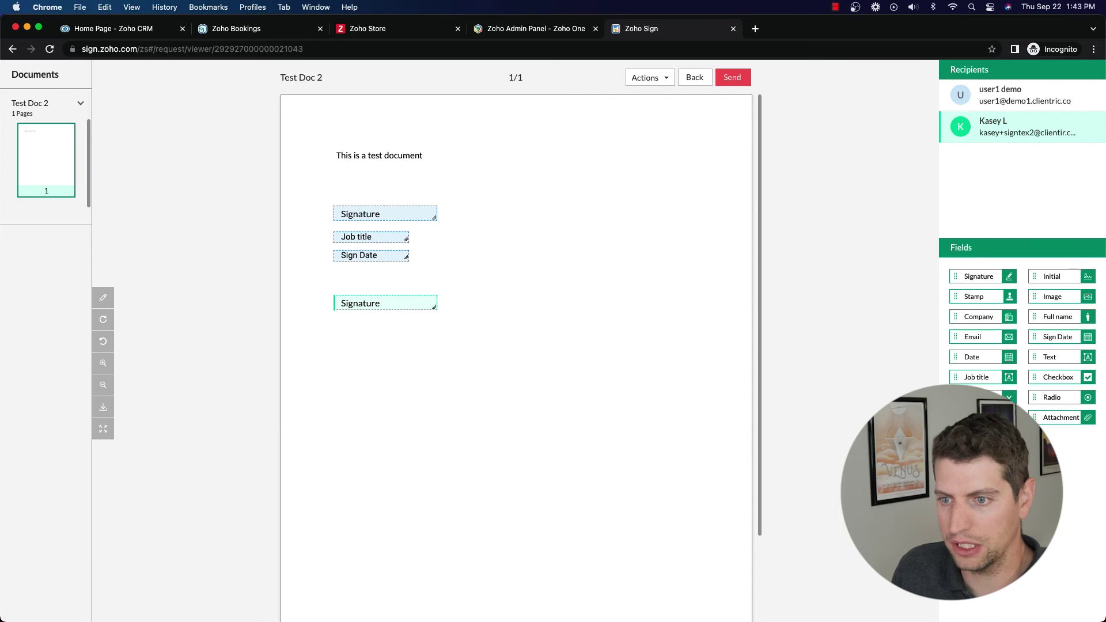
{"action": "left_click_drag", "start_coordinate": [977, 379], "coordinate": [364, 329]}
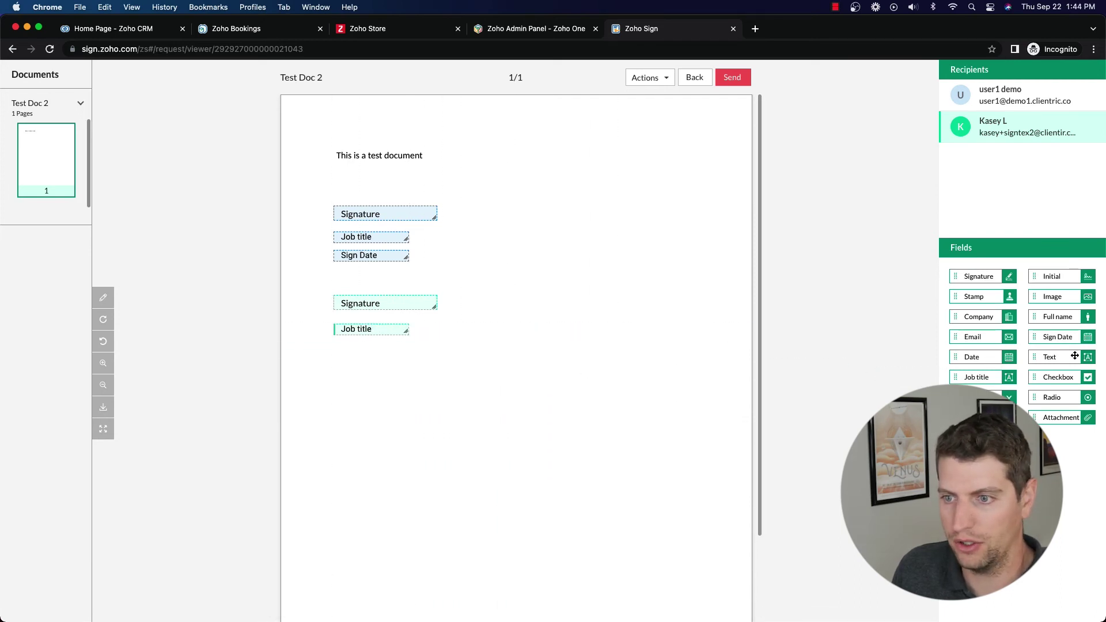
{"action": "left_click_drag", "start_coordinate": [1047, 338], "coordinate": [364, 348]}
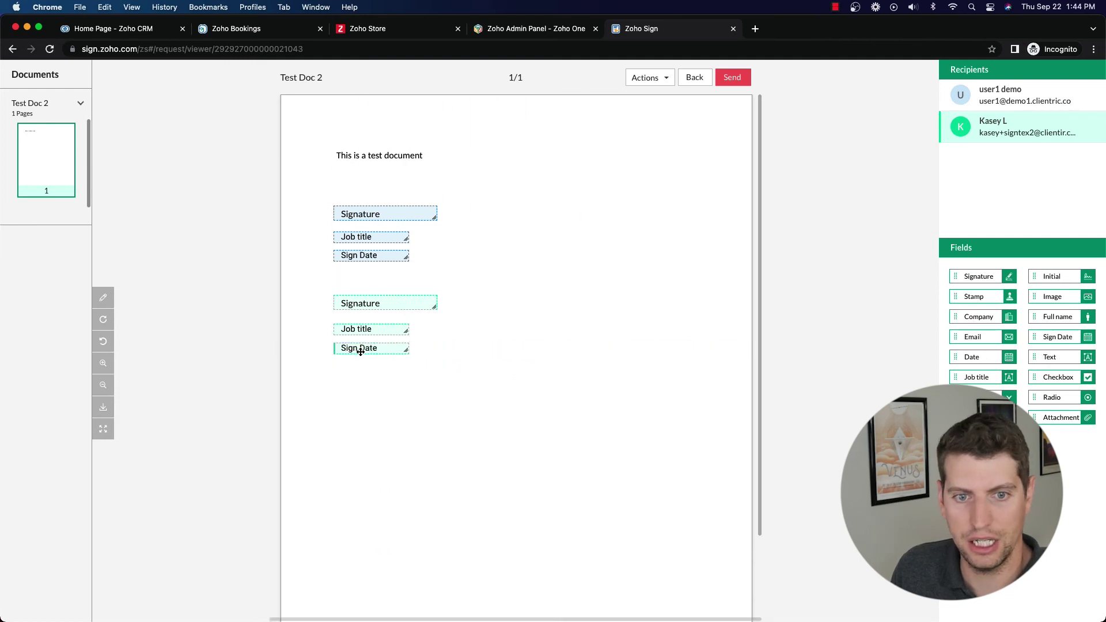
Step: Send Test Doc 2 with three fields per recipient and choose Save & sign to sign immediately
{"action": "left_click", "coordinate": [732, 77]}
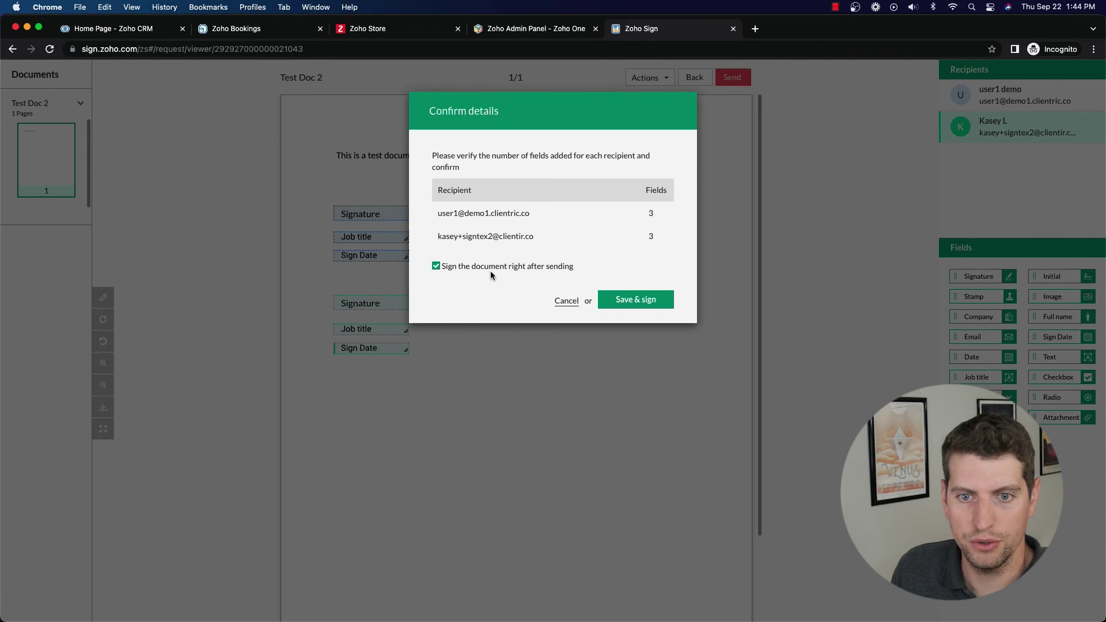
{"action": "left_click_drag", "start_coordinate": [462, 217], "coordinate": [521, 215]}
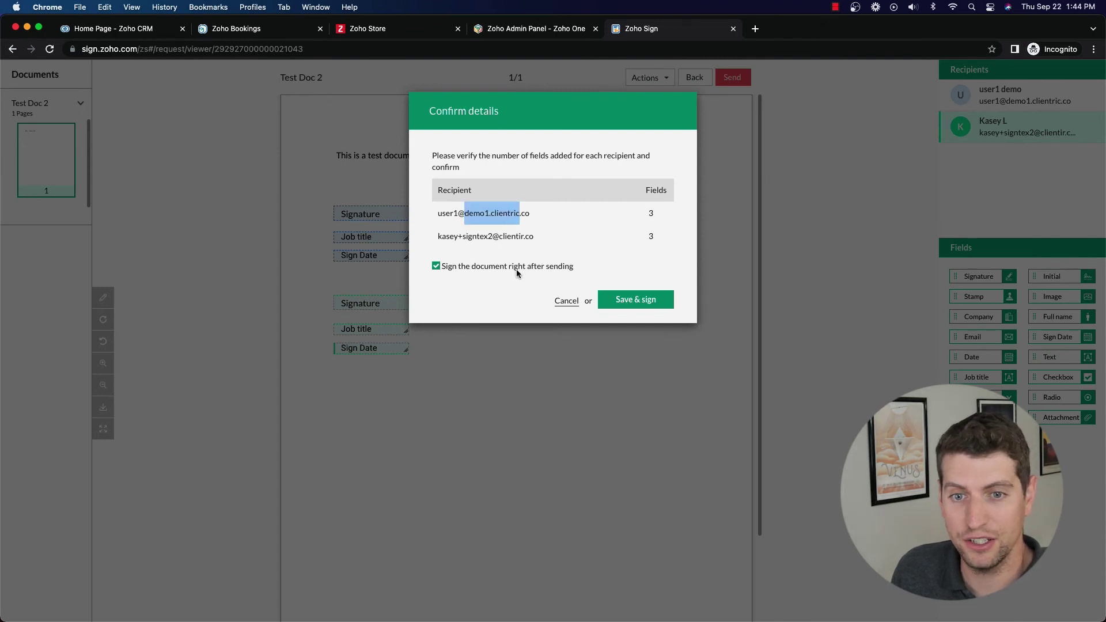
{"action": "left_click_drag", "start_coordinate": [461, 241], "coordinate": [551, 242]}
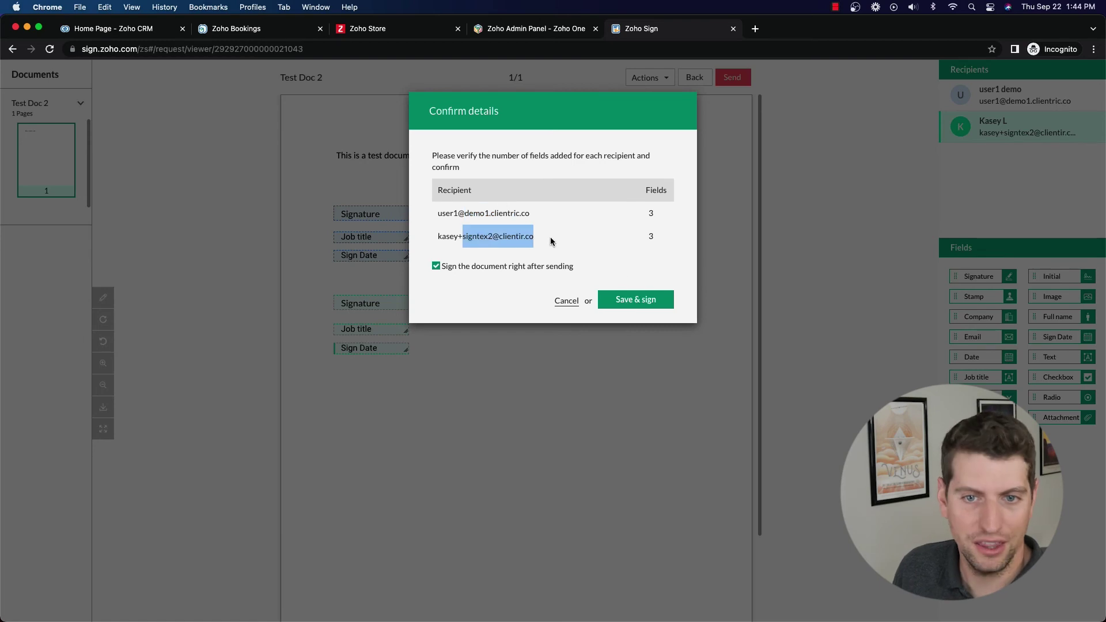
{"action": "left_click", "coordinate": [640, 298]}
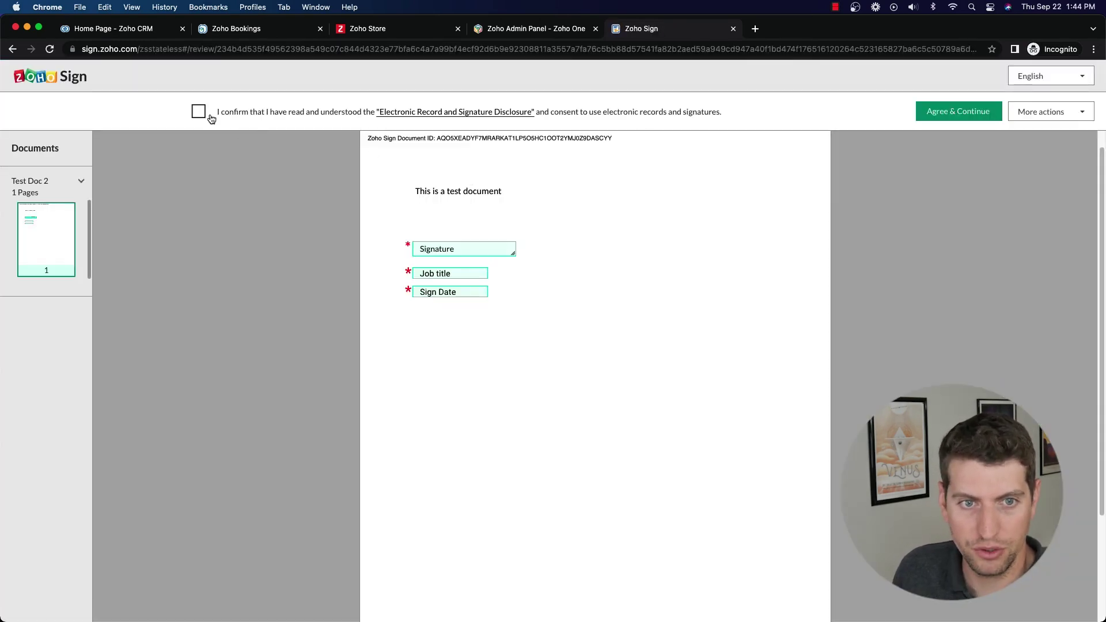
Step: Accept the e-sign consent, then fill the signature, job title 'CEO' and sign date, and finish
{"action": "left_click", "coordinate": [198, 111]}
{"action": "left_click", "coordinate": [958, 112]}
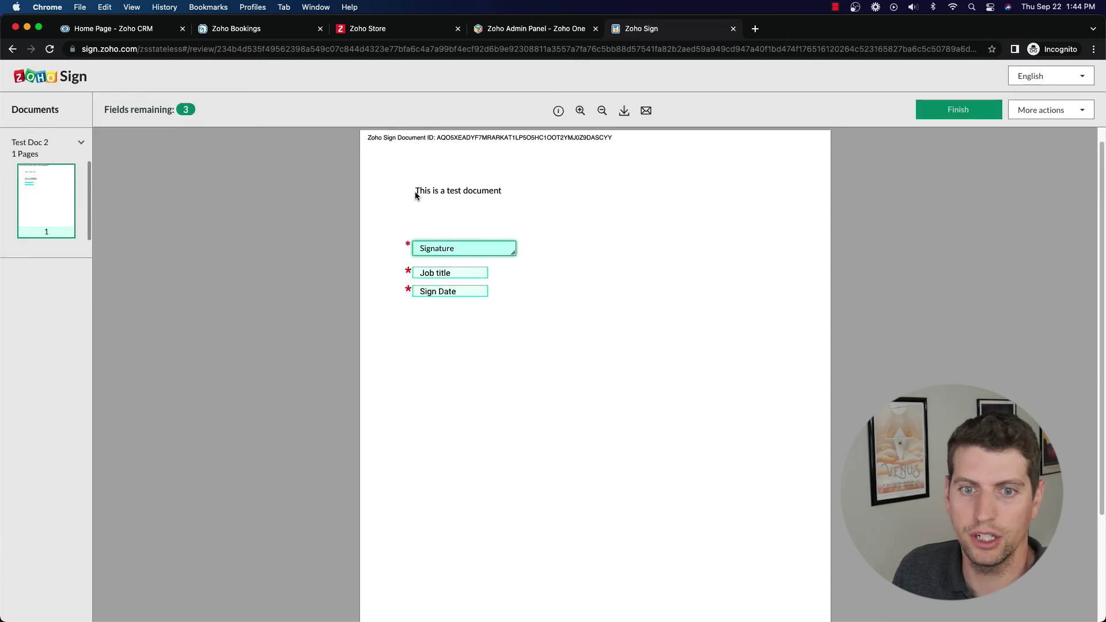
{"action": "left_click", "coordinate": [444, 271]}
{"action": "left_click", "coordinate": [431, 285]}
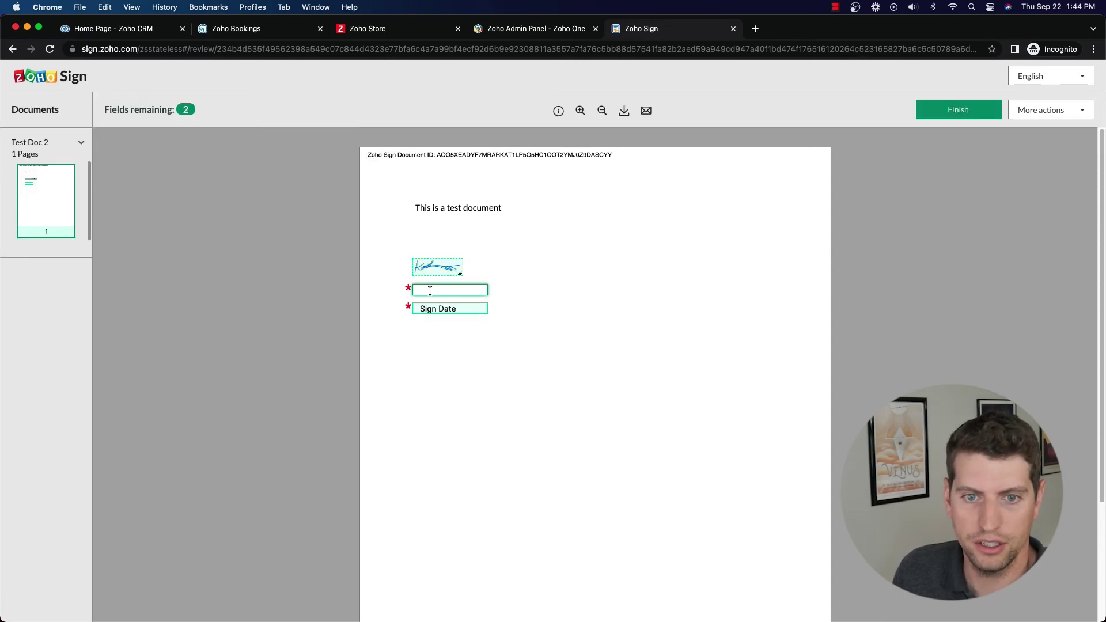
{"action": "type", "text": "CE"}
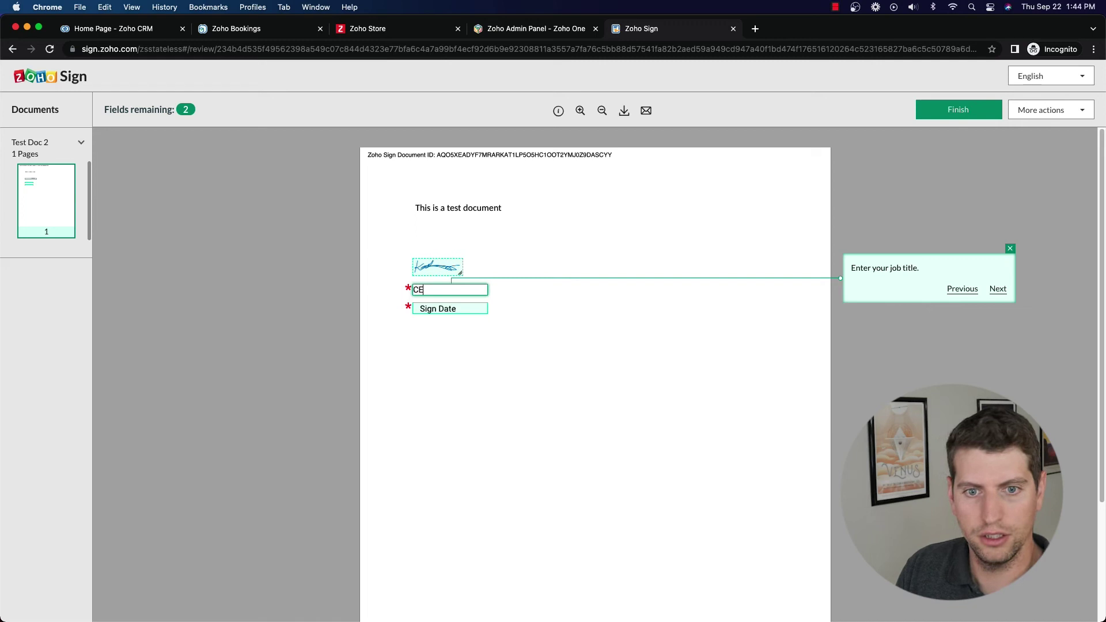
{"action": "type", "text": "O"}
{"action": "left_click", "coordinate": [435, 307]}
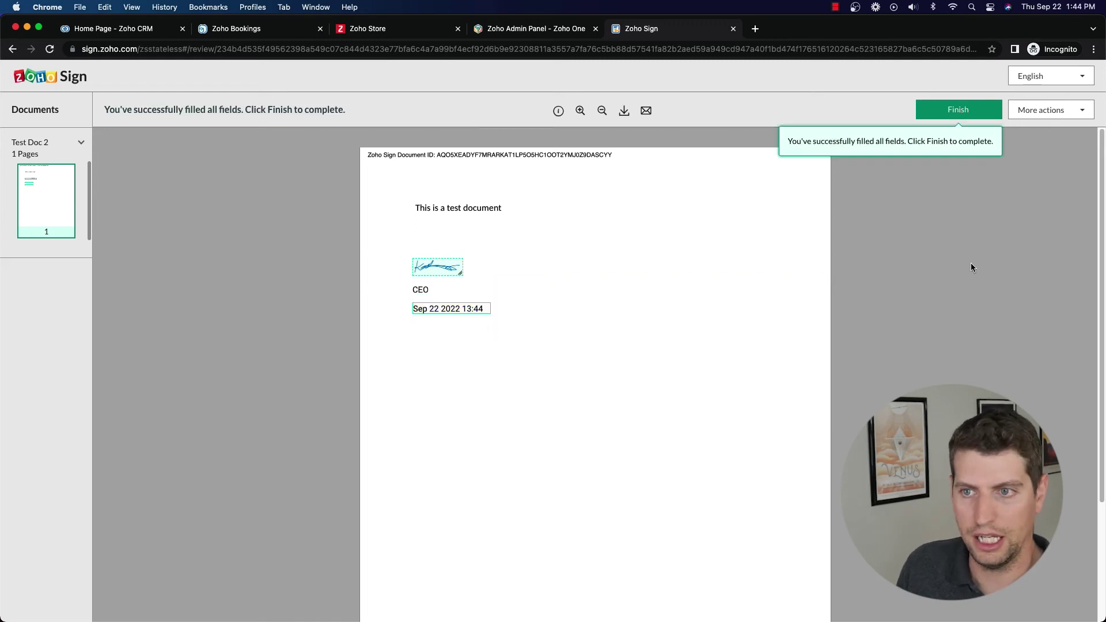
{"action": "left_click", "coordinate": [967, 119]}
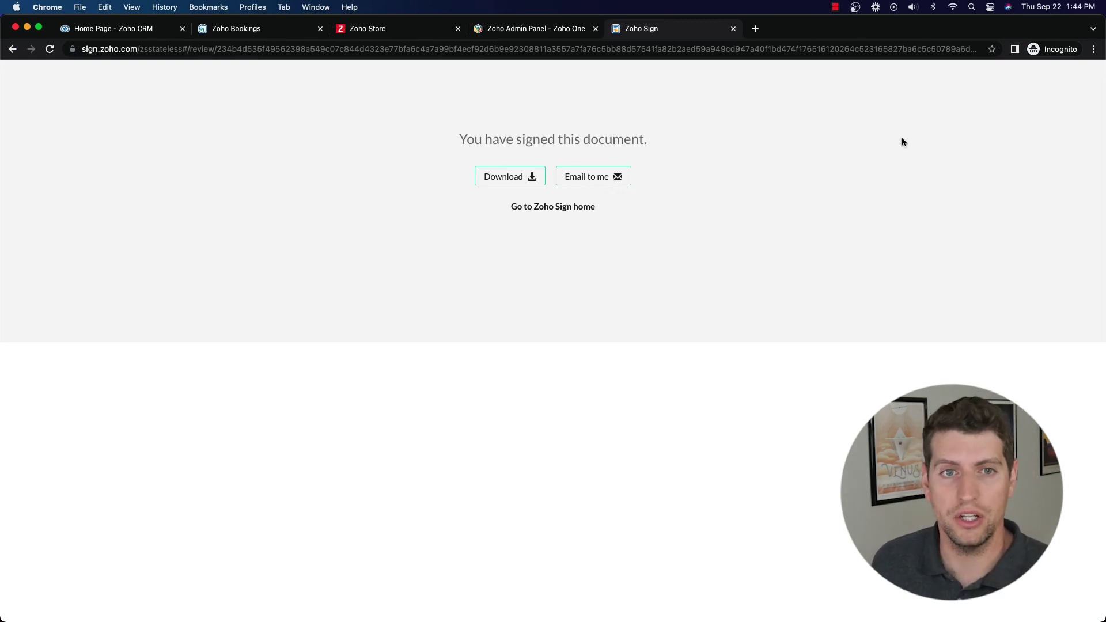
Step: Go back to the Zoho Sign home and filter the sent documents to In progress
{"action": "left_click", "coordinate": [535, 34]}
{"action": "left_click", "coordinate": [640, 34]}
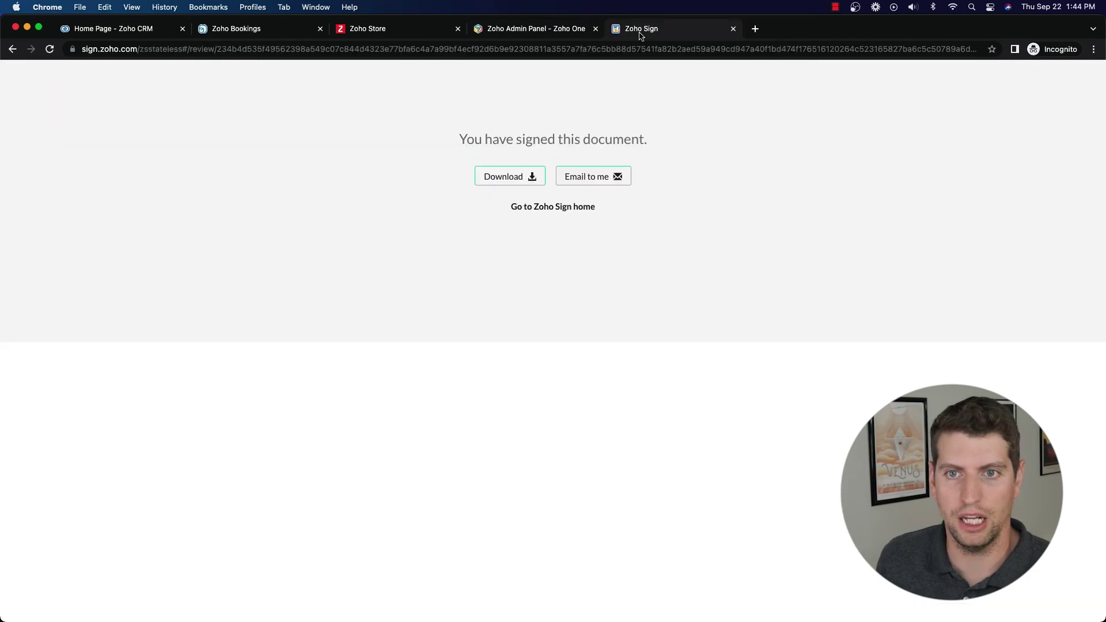
{"action": "left_click", "coordinate": [547, 208]}
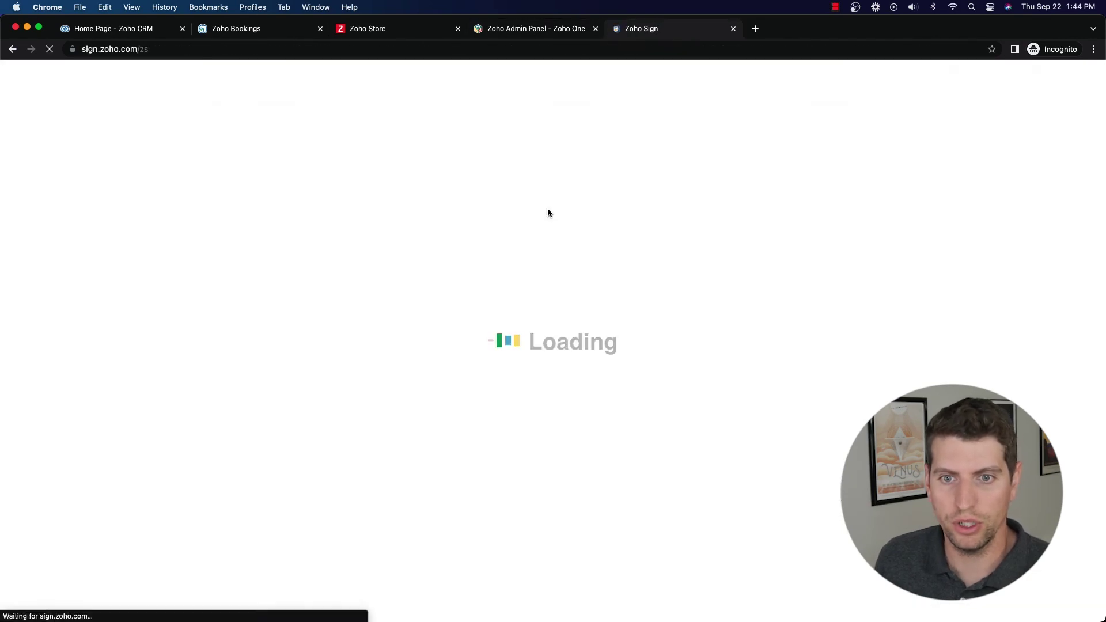
{"action": "mouse_move", "coordinate": [21, 168]}
{"action": "left_click", "coordinate": [23, 223]}
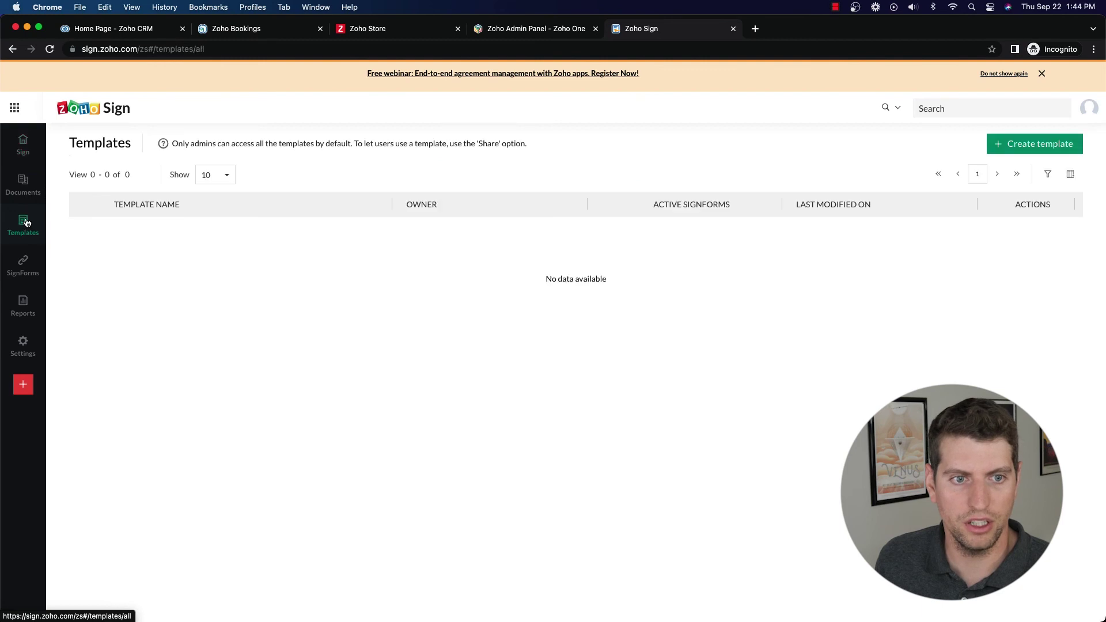
{"action": "left_click", "coordinate": [23, 183]}
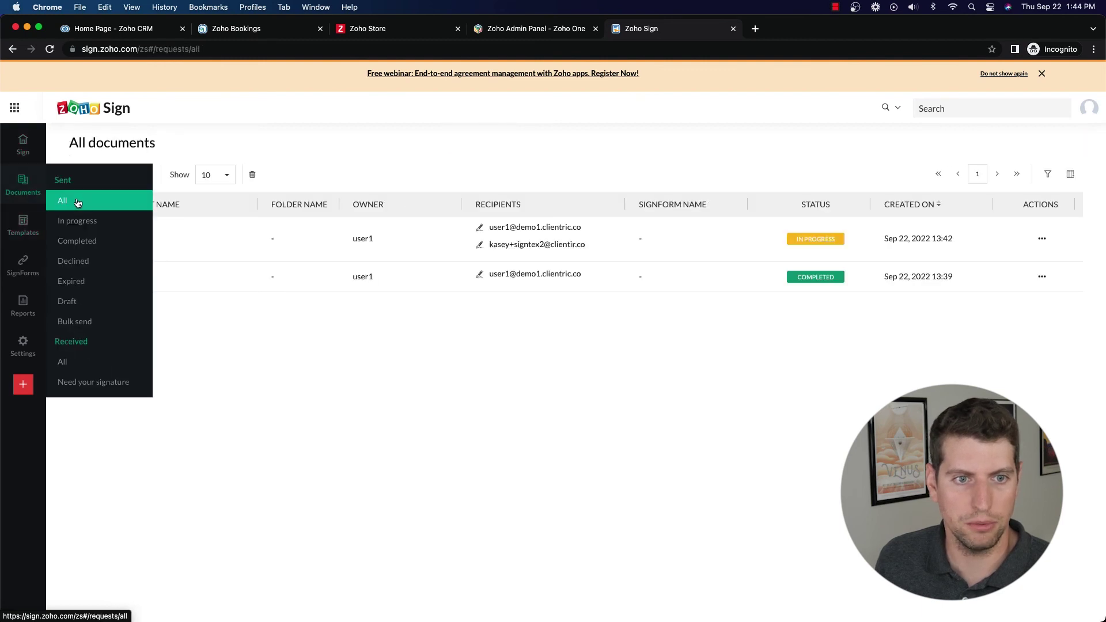
{"action": "left_click", "coordinate": [76, 219]}
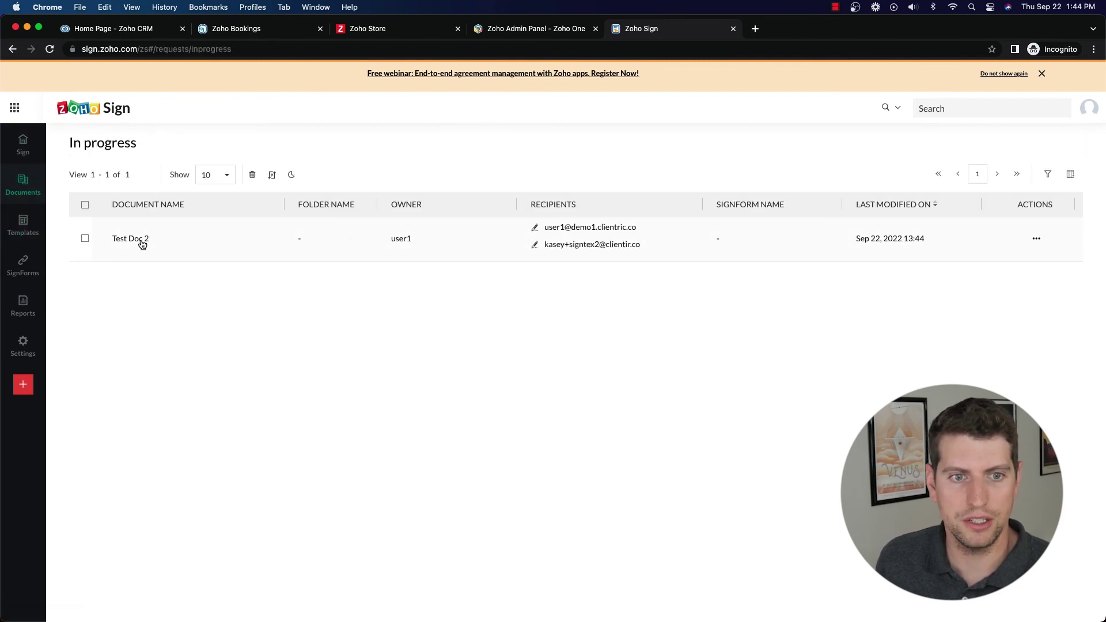
Step: Open Test Doc 2's details to review its 66% progress and each recipient's status
{"action": "left_click", "coordinate": [142, 243]}
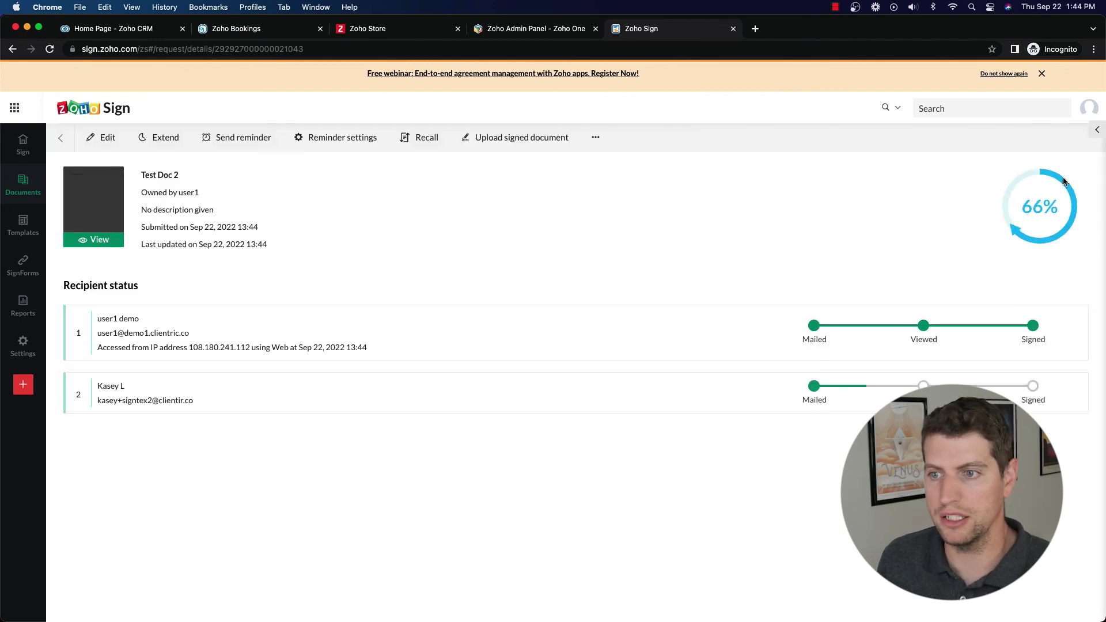
{"action": "left_click_drag", "start_coordinate": [837, 309], "coordinate": [975, 328]}
{"action": "left_click", "coordinate": [851, 343]}
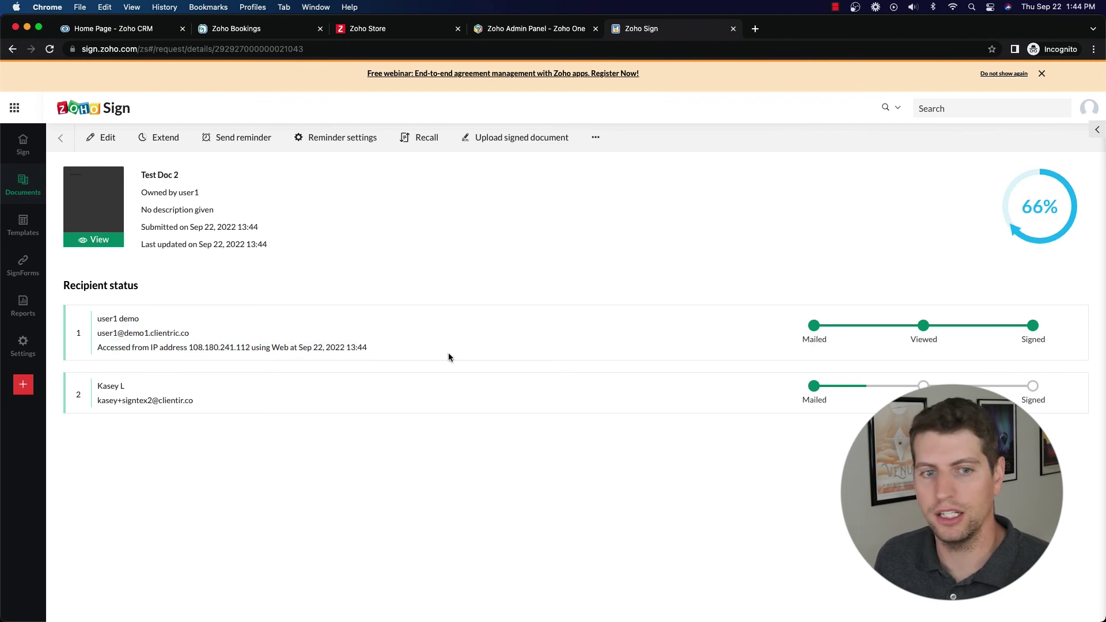